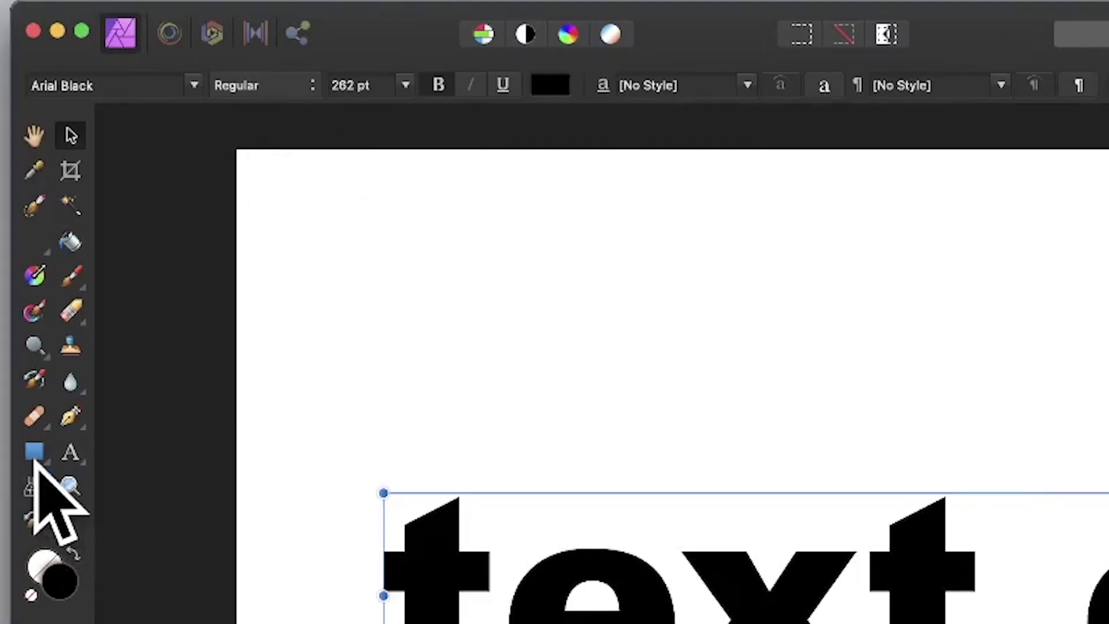
- Set the Rectangle tool to a white fill with no stroke
{"action": "left_click", "coordinate": [36, 453]}
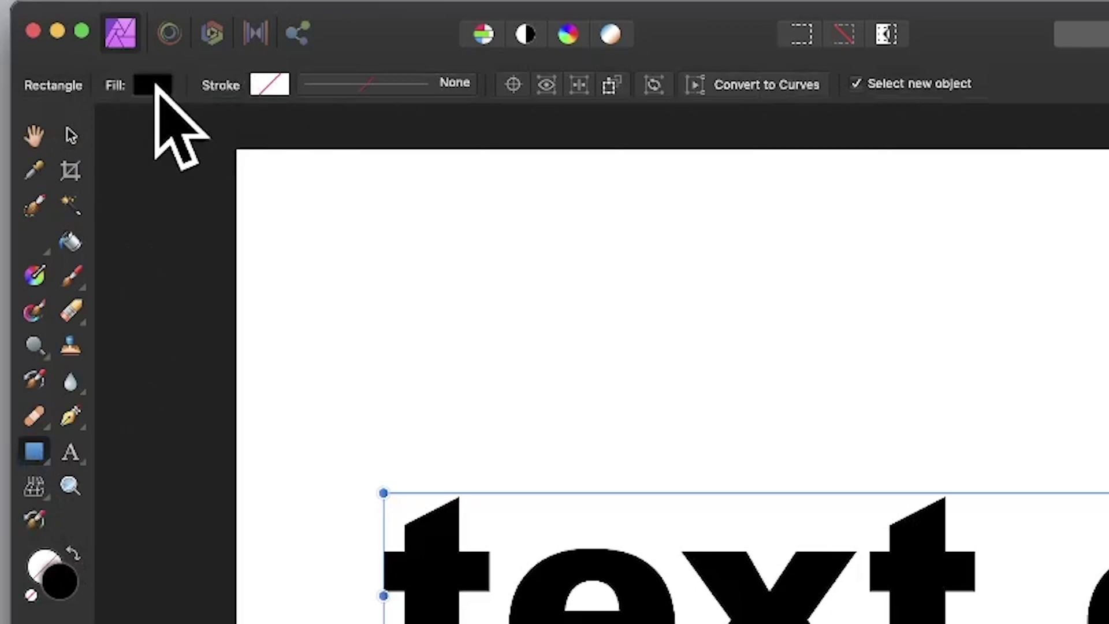
{"action": "left_click", "coordinate": [155, 87]}
{"action": "left_click_drag", "start_coordinate": [193, 292], "coordinate": [154, 439]}
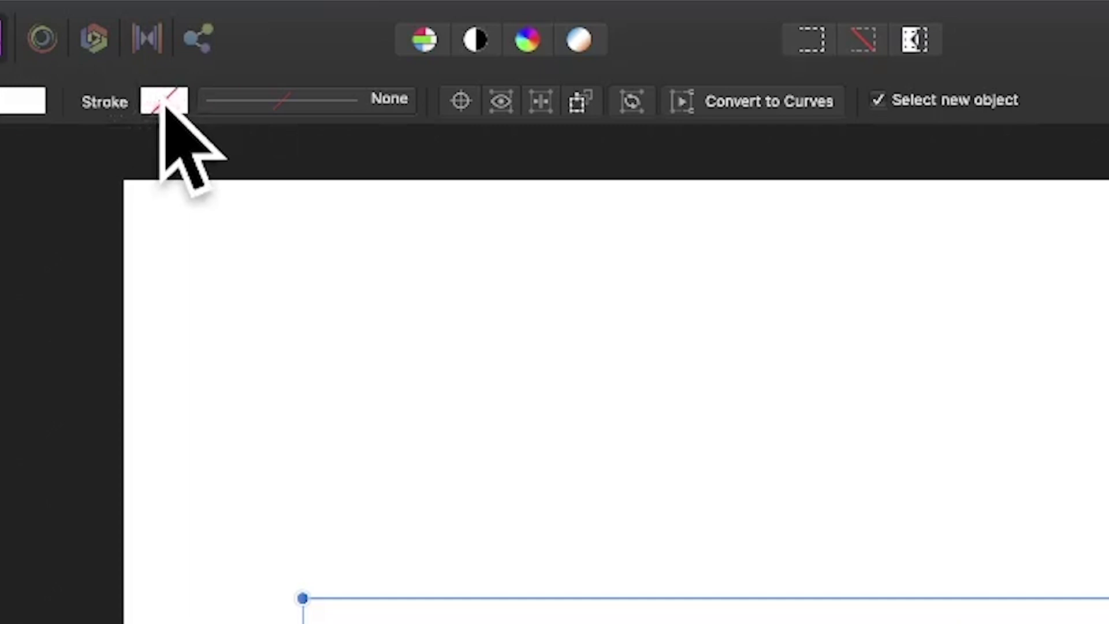
{"action": "left_click", "coordinate": [161, 104]}
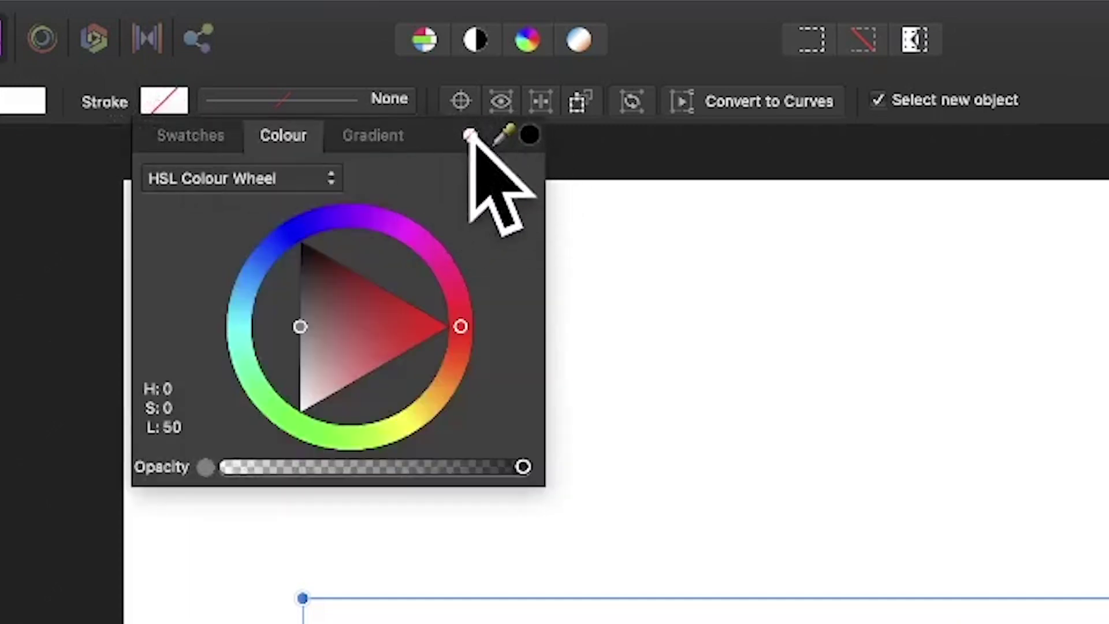
{"action": "left_click", "coordinate": [1034, 67]}
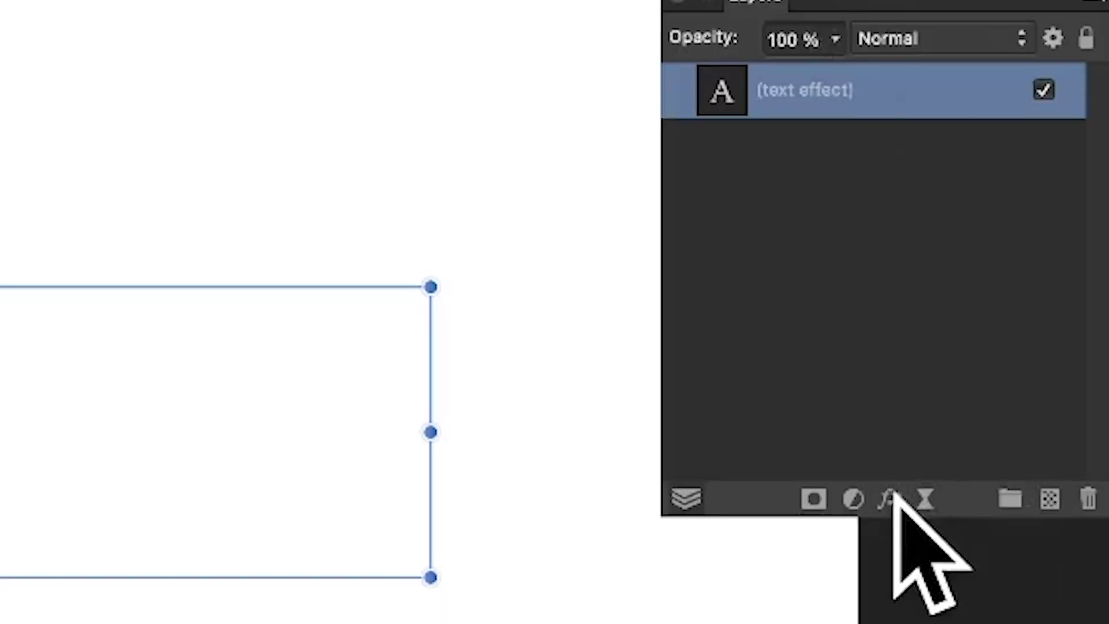
- Add an outer shadow with 15.8 px radius, 9.7 px offset and 46% intensity
{"action": "left_click", "coordinate": [890, 497]}
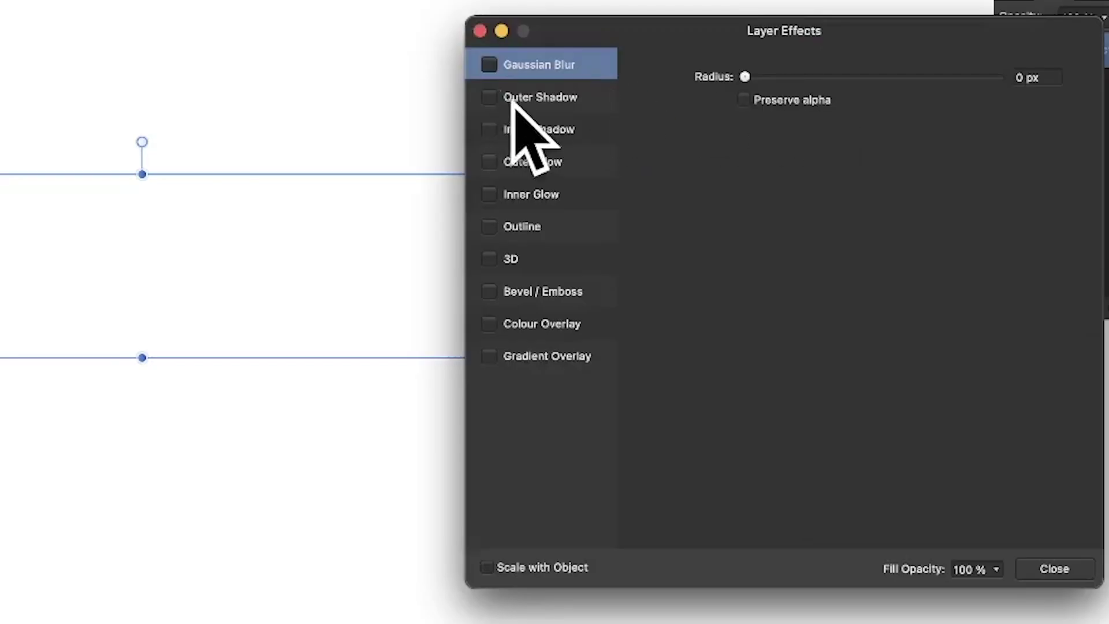
{"action": "left_click", "coordinate": [534, 98]}
{"action": "left_click", "coordinate": [489, 97]}
{"action": "left_click_drag", "start_coordinate": [746, 129], "coordinate": [847, 130]}
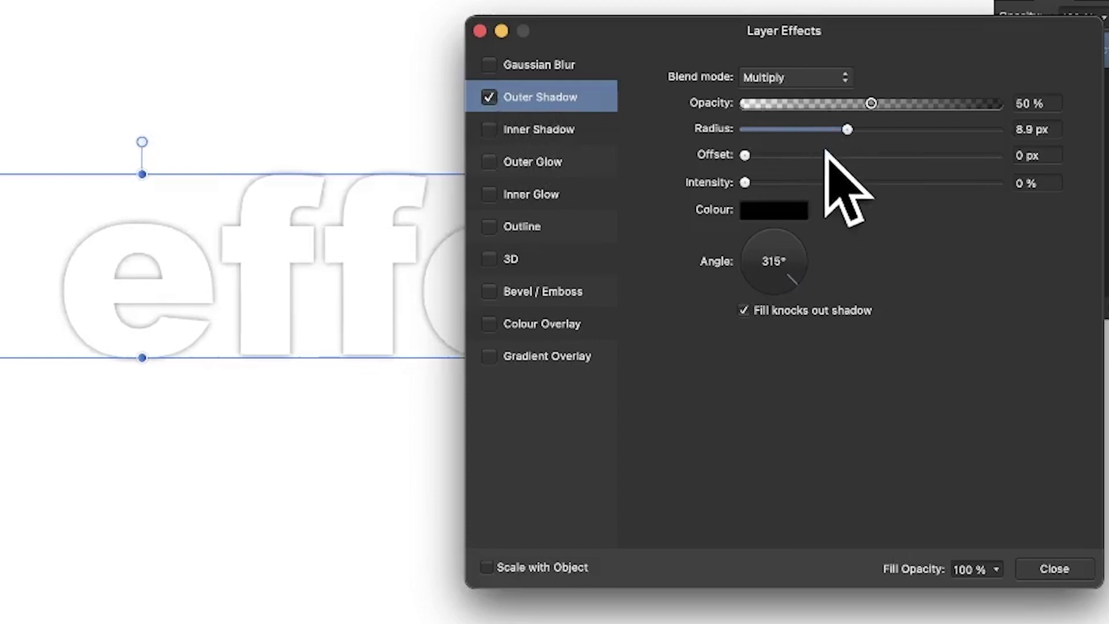
{"action": "left_click_drag", "start_coordinate": [805, 156], "coordinate": [853, 156]}
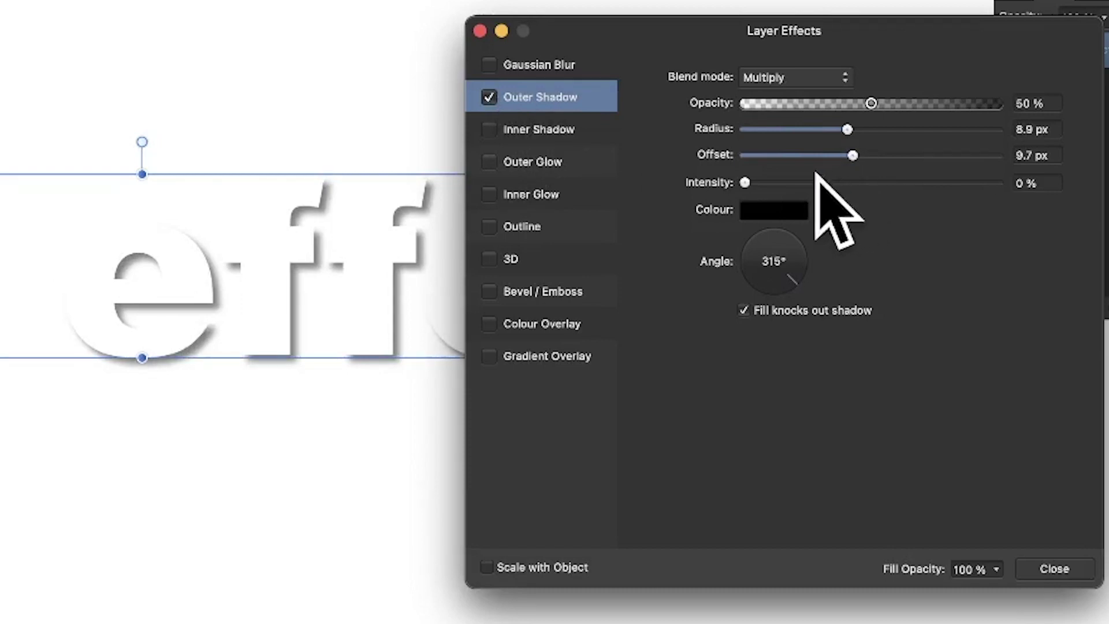
{"action": "left_click_drag", "start_coordinate": [746, 182], "coordinate": [861, 183]}
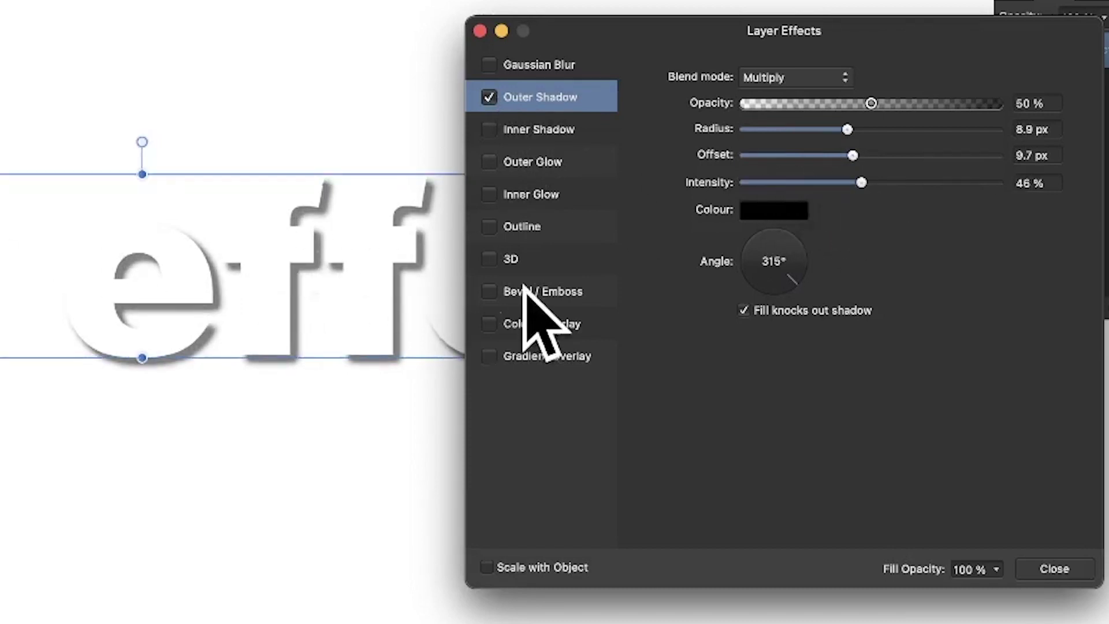
{"action": "left_click_drag", "start_coordinate": [848, 130], "coordinate": [870, 130]}
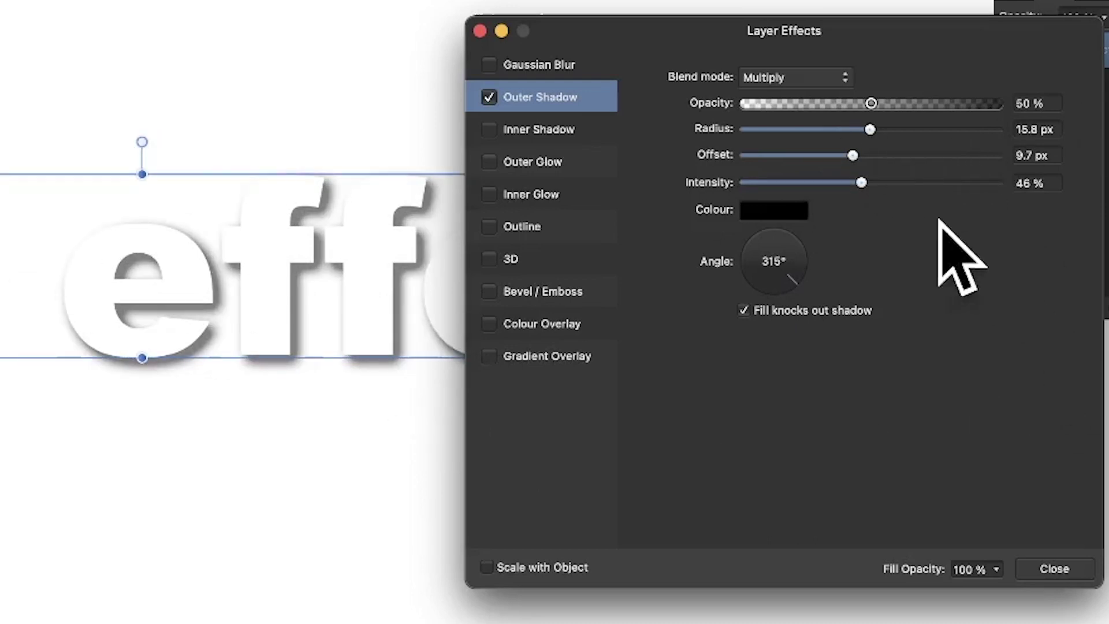
- Add a 4.3 px Gaussian blur to the lettering and close the effects window
{"action": "left_click", "coordinate": [489, 64]}
{"action": "left_click", "coordinate": [547, 65]}
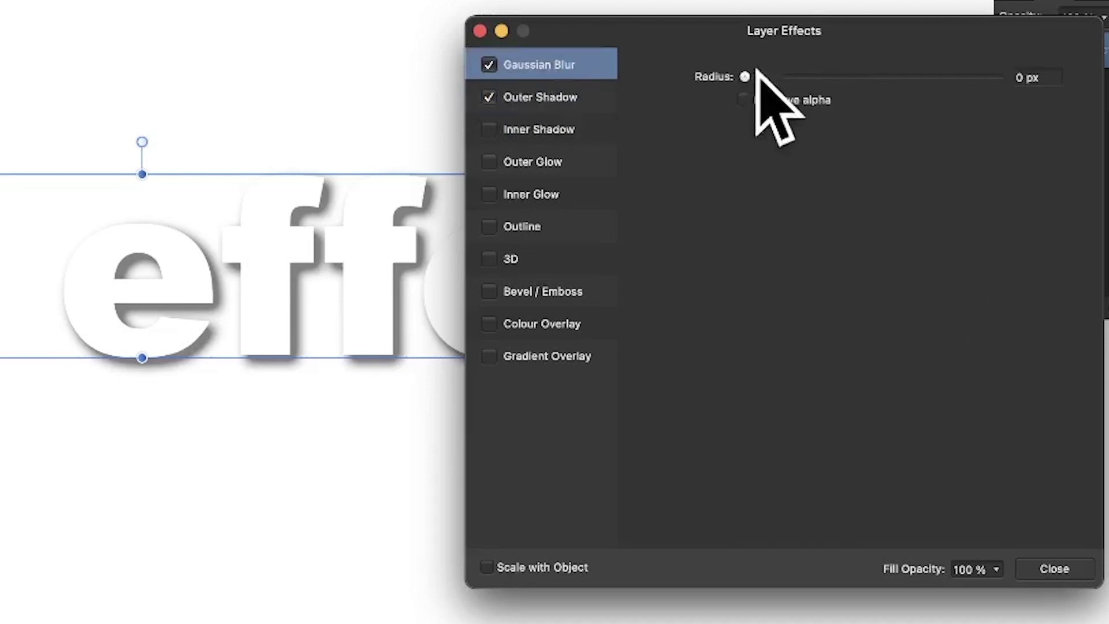
{"action": "mouse_move", "coordinate": [746, 77]}
{"action": "left_mouse_down"}
{"action": "mouse_move", "coordinate": [834, 77]}
{"action": "mouse_move", "coordinate": [820, 76]}
{"action": "left_mouse_up"}
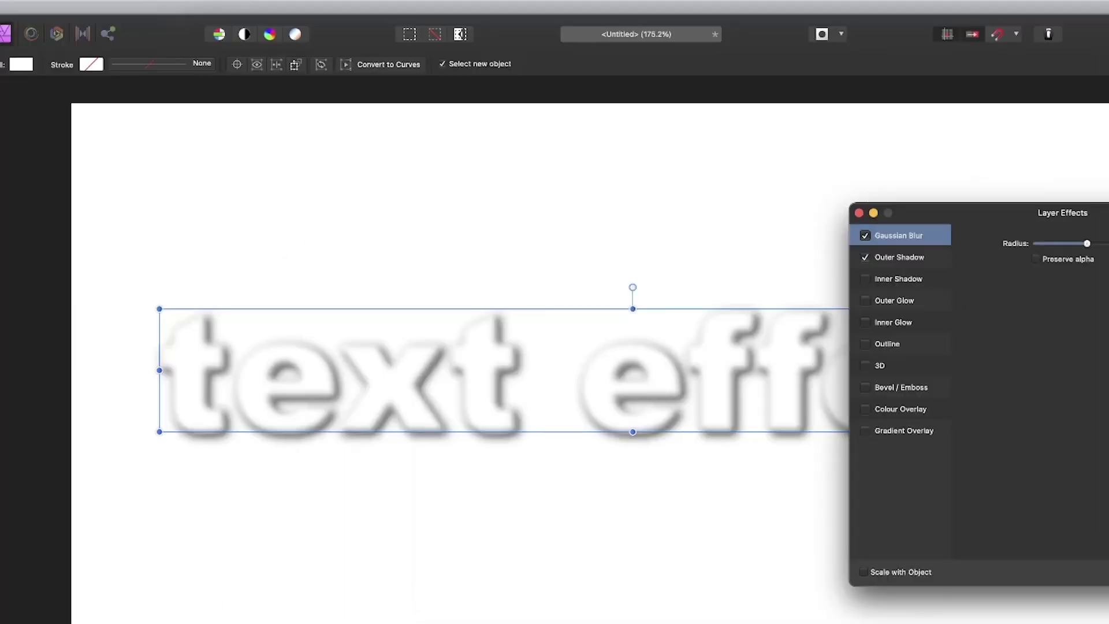
{"action": "left_click", "coordinate": [1055, 569]}
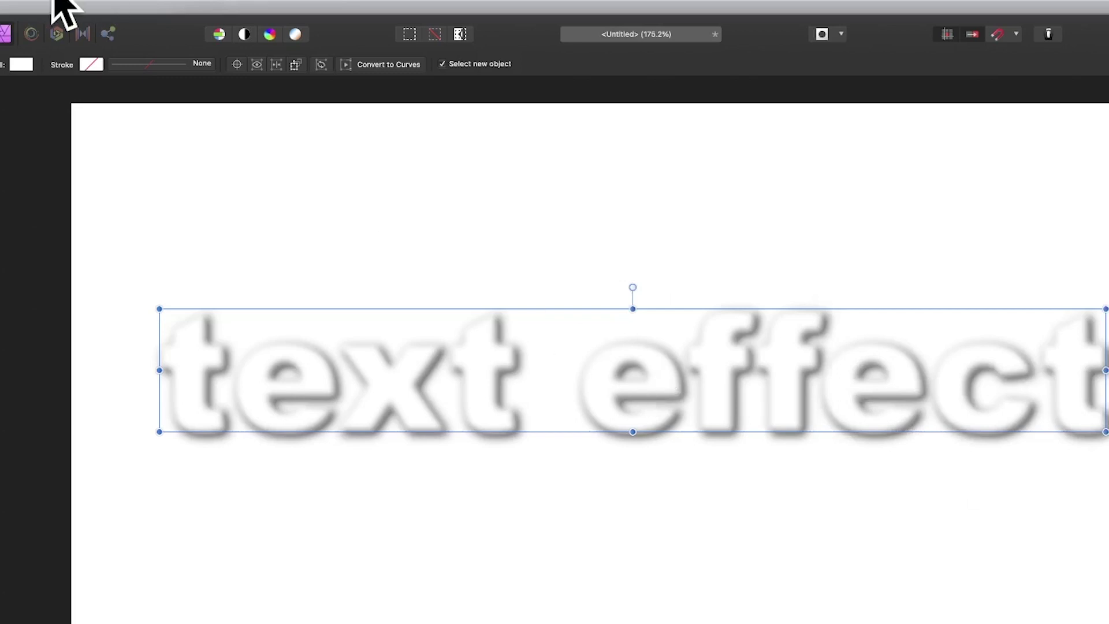
- Rasterise the text layer with Preserve layer FX unchecked
{"action": "left_click", "coordinate": [257, 2]}
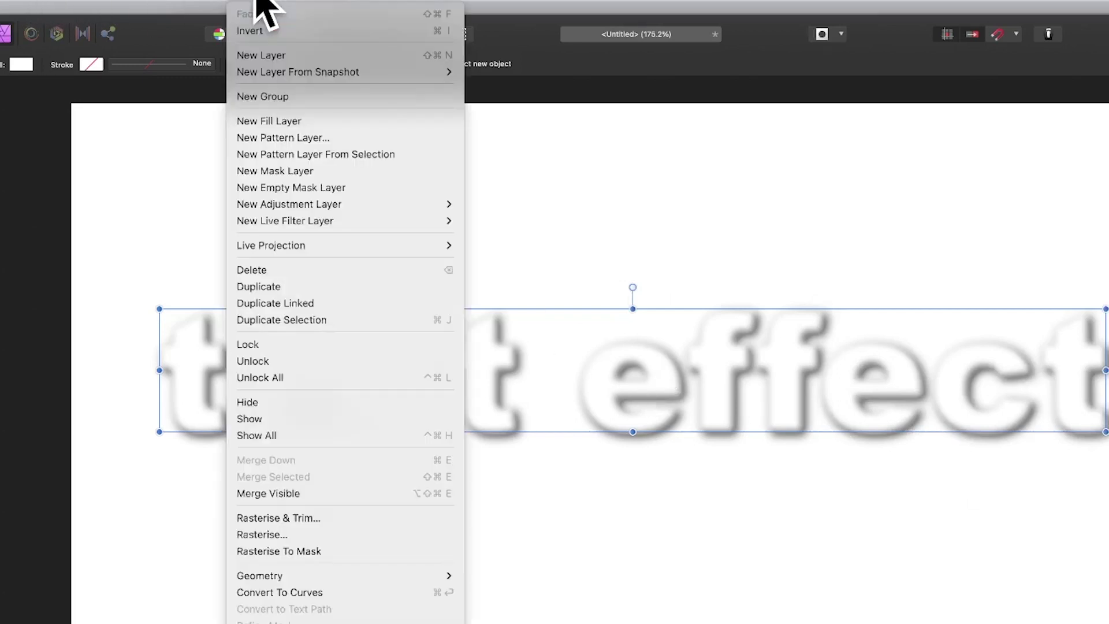
{"action": "left_click", "coordinate": [262, 534]}
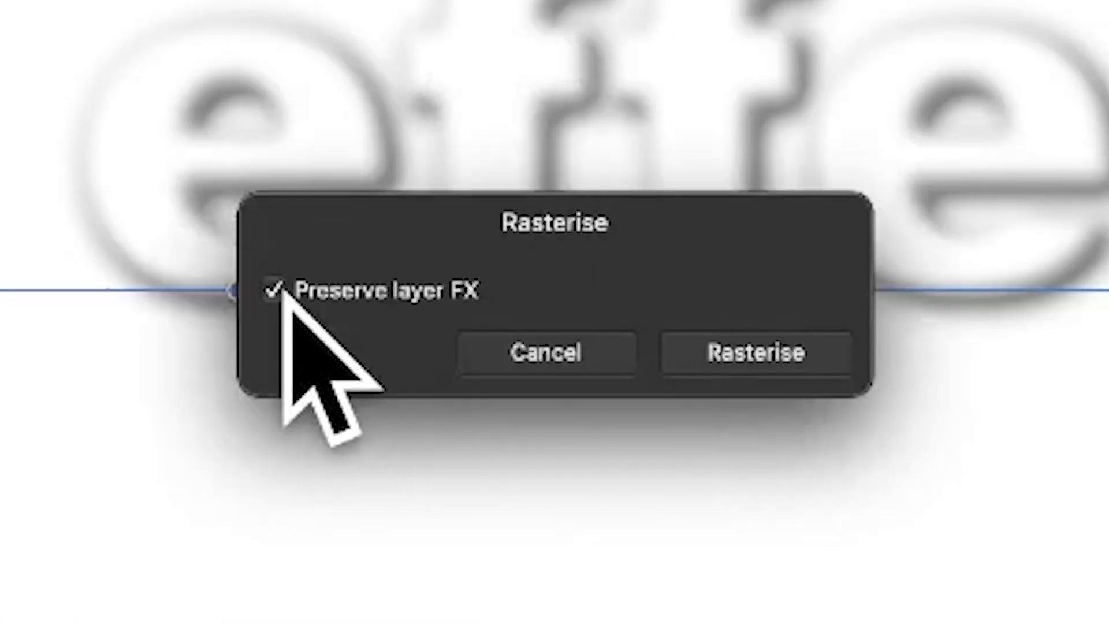
{"action": "left_click", "coordinate": [275, 290]}
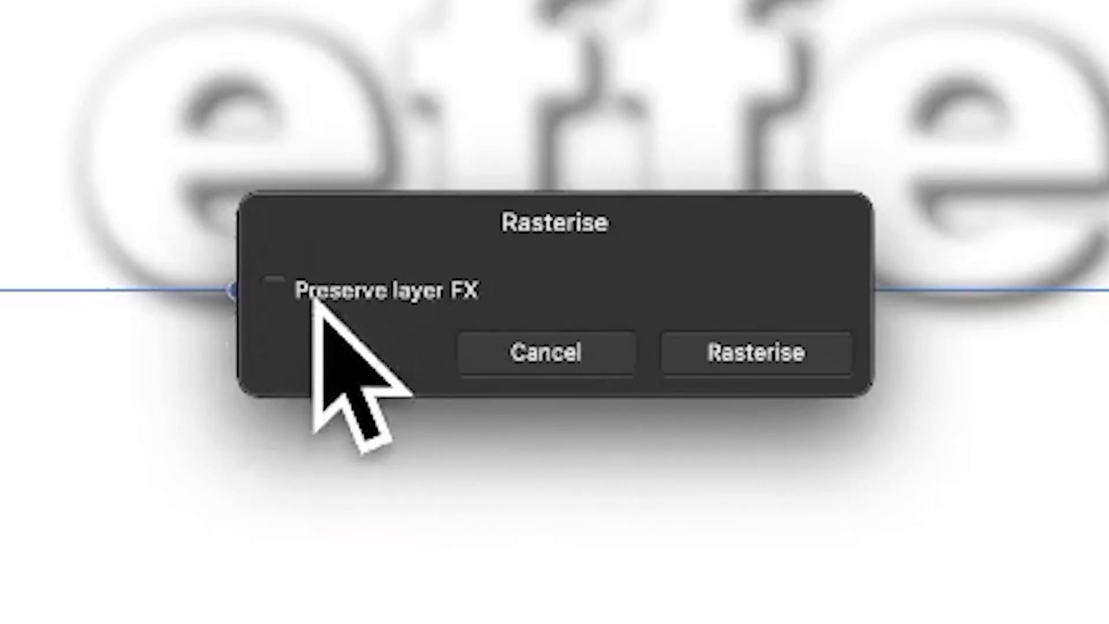
{"action": "left_click", "coordinate": [821, 347]}
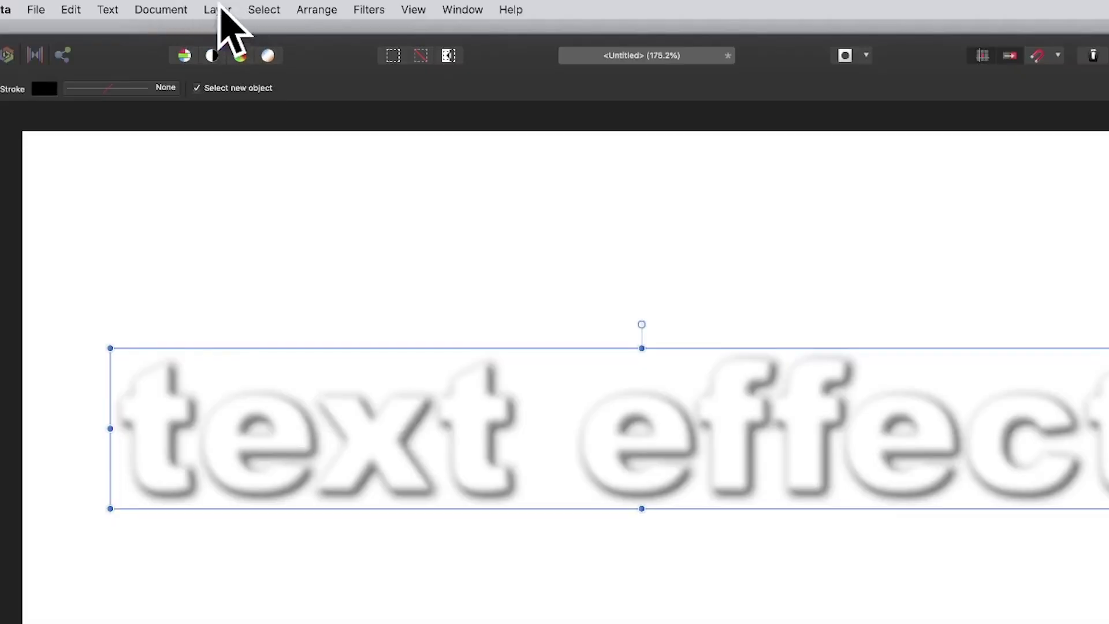
- Make a linked duplicate, move it up, shrink it and tilt it about 10° clockwise
{"action": "left_click", "coordinate": [217, 10]}
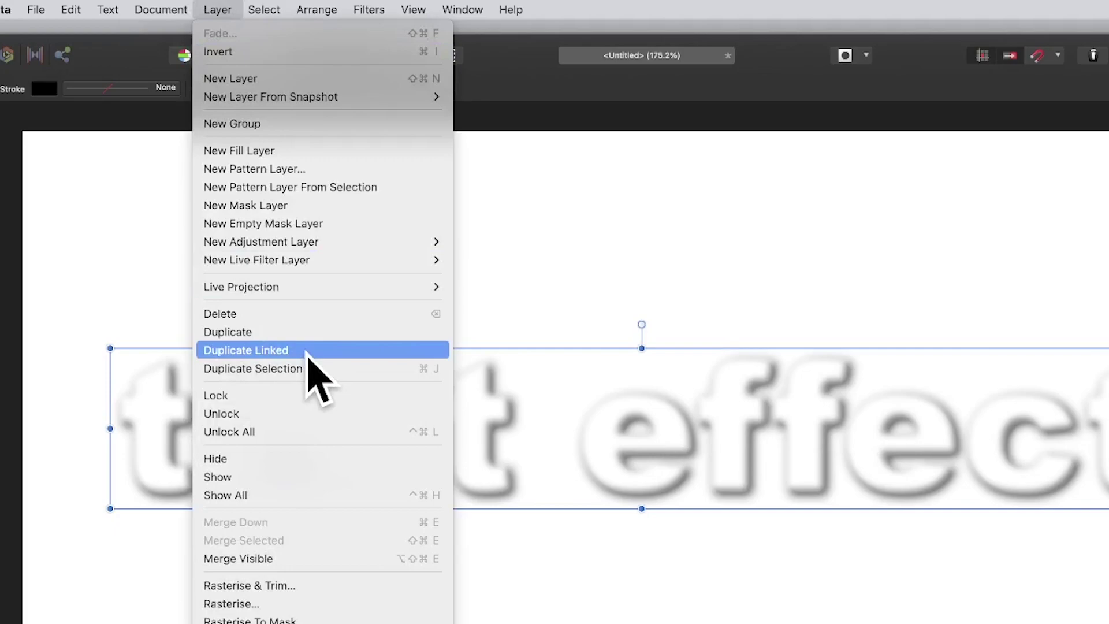
{"action": "left_click", "coordinate": [307, 351]}
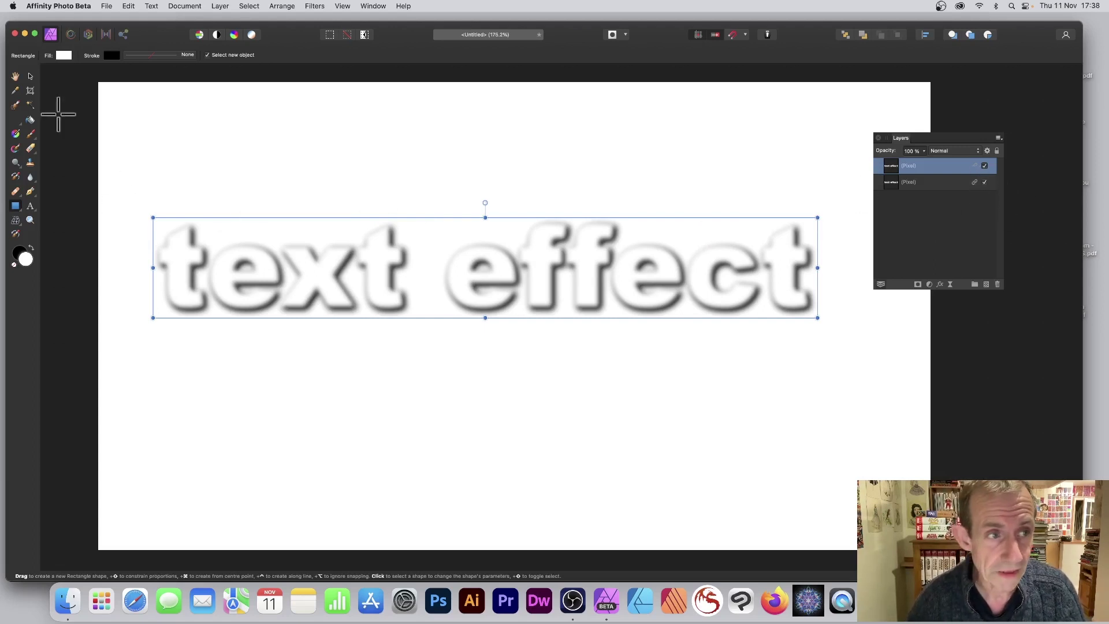
{"action": "left_click", "coordinate": [30, 76]}
{"action": "mouse_move", "coordinate": [200, 247]}
{"action": "left_mouse_down"}
{"action": "mouse_move", "coordinate": [179, 170]}
{"action": "mouse_move", "coordinate": [338, 192]}
{"action": "left_mouse_up"}
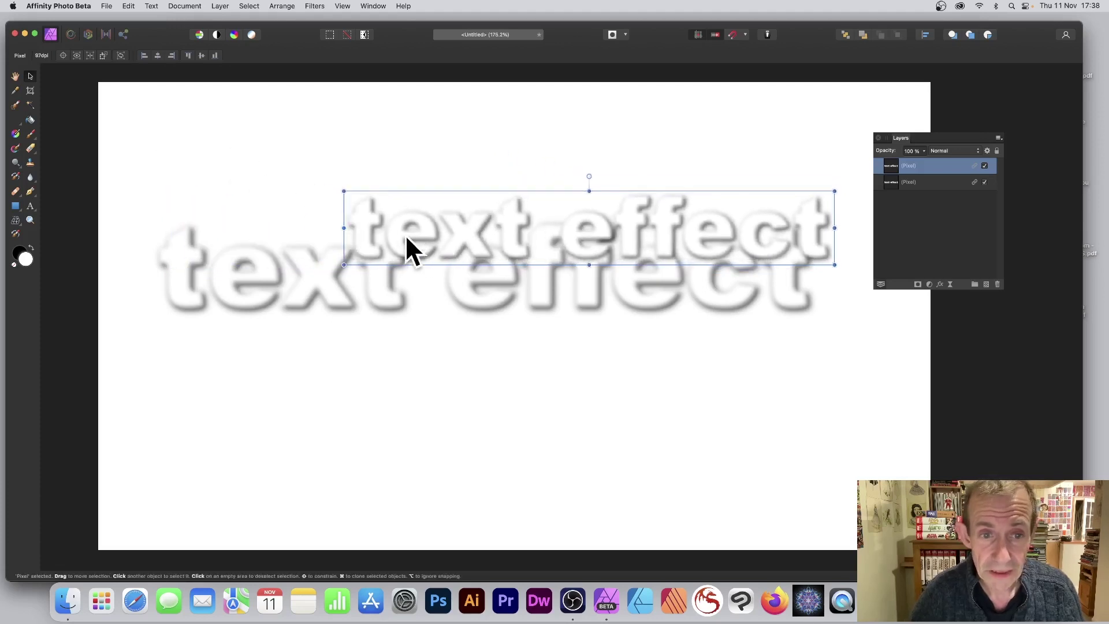
{"action": "left_click_drag", "start_coordinate": [401, 232], "coordinate": [351, 217]}
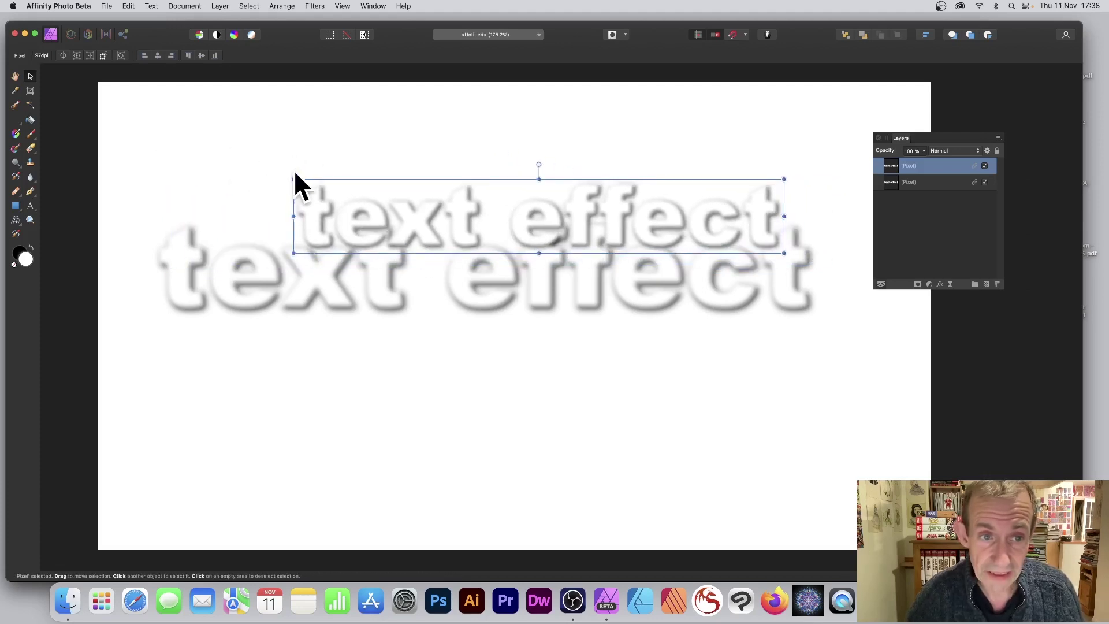
{"action": "left_click_drag", "start_coordinate": [292, 174], "coordinate": [334, 142]}
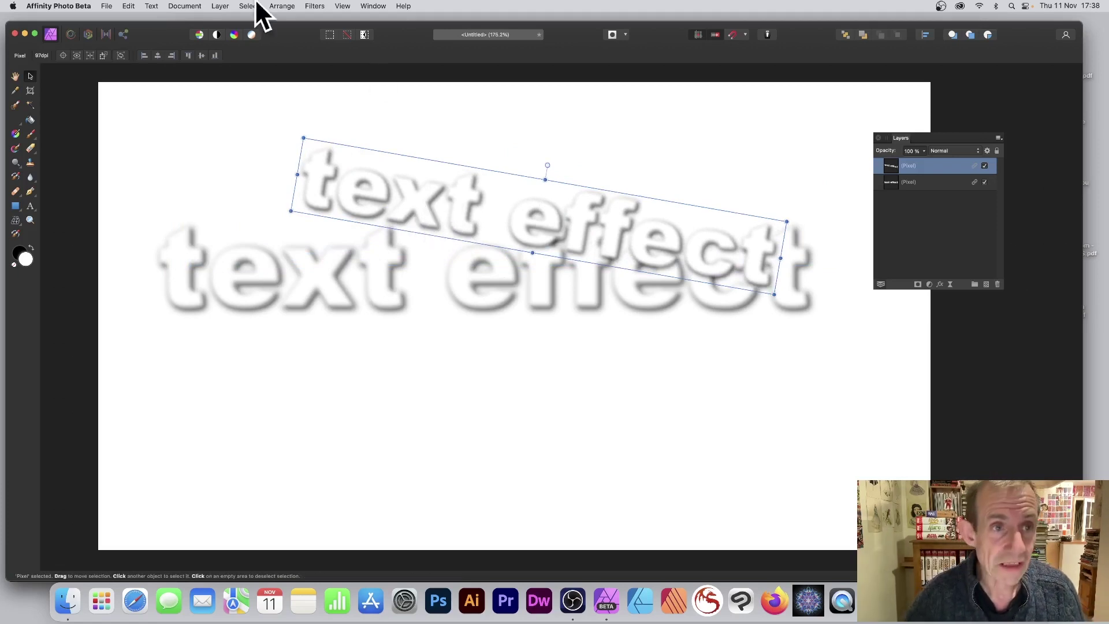
- Add a smaller third copy tilted steeply upward, then select all three lettering layers
{"action": "left_click", "coordinate": [220, 7]}
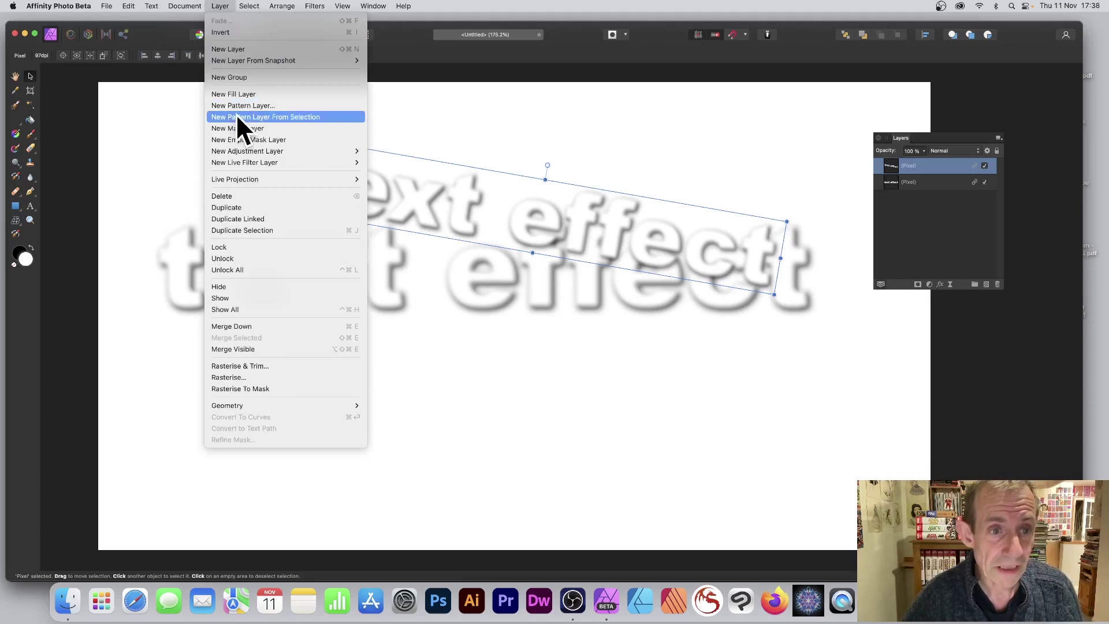
{"action": "left_click", "coordinate": [245, 213]}
{"action": "left_click_drag", "start_coordinate": [429, 205], "coordinate": [384, 323]}
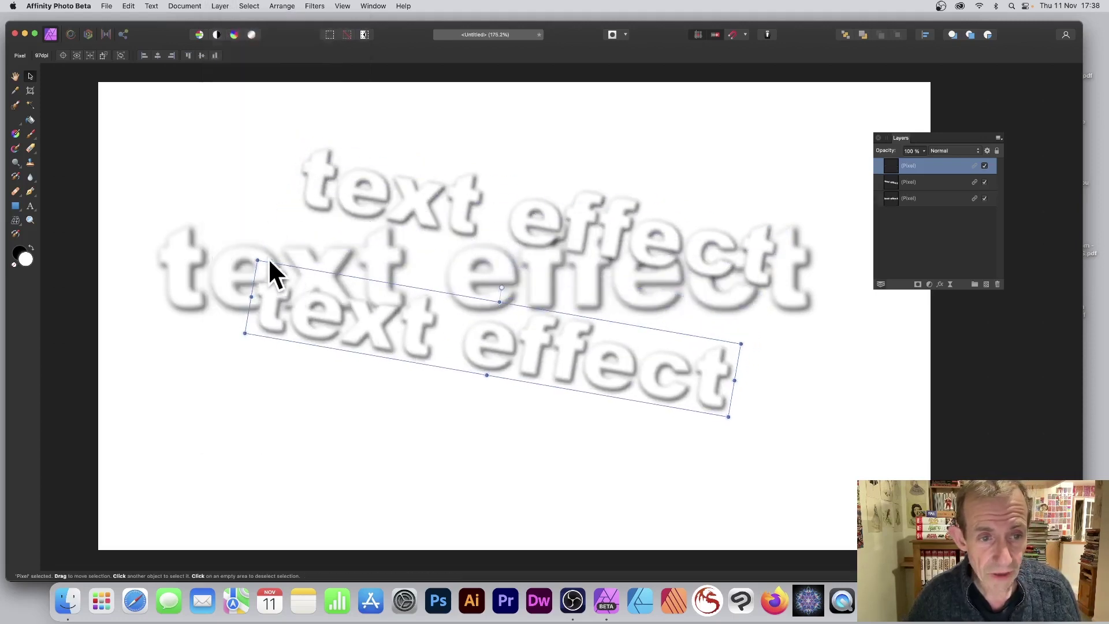
{"action": "mouse_move", "coordinate": [256, 254]}
{"action": "left_mouse_down"}
{"action": "mouse_move", "coordinate": [210, 409]}
{"action": "mouse_move", "coordinate": [344, 438]}
{"action": "left_mouse_up"}
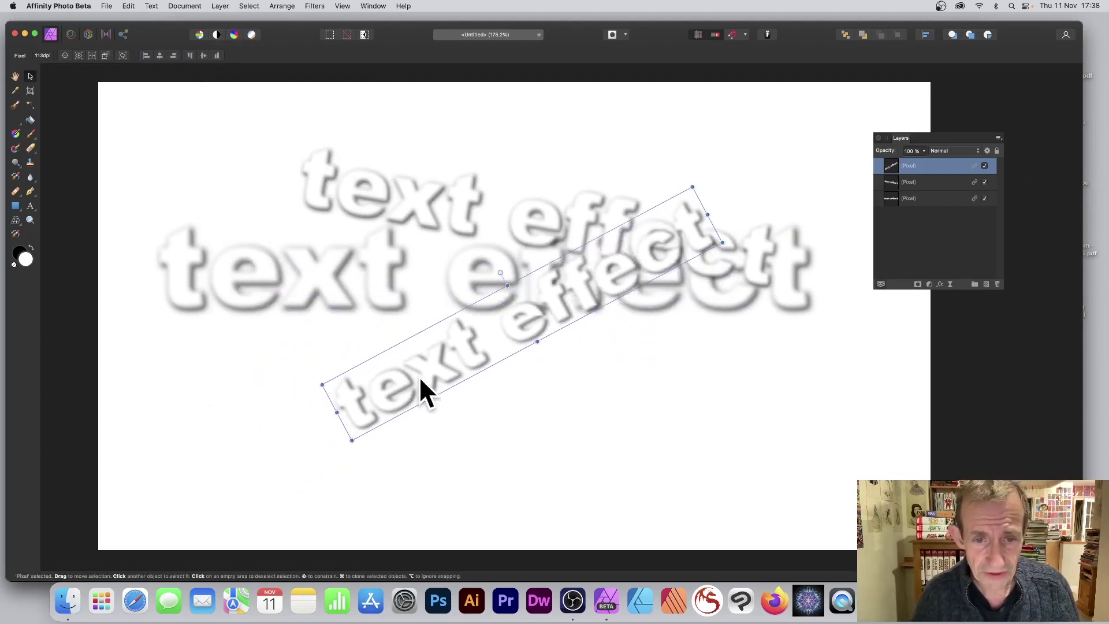
{"action": "left_click_drag", "start_coordinate": [428, 404], "coordinate": [396, 335]}
{"action": "left_click", "coordinate": [163, 166]}
{"action": "left_click_drag", "start_coordinate": [113, 113], "coordinate": [884, 428]}
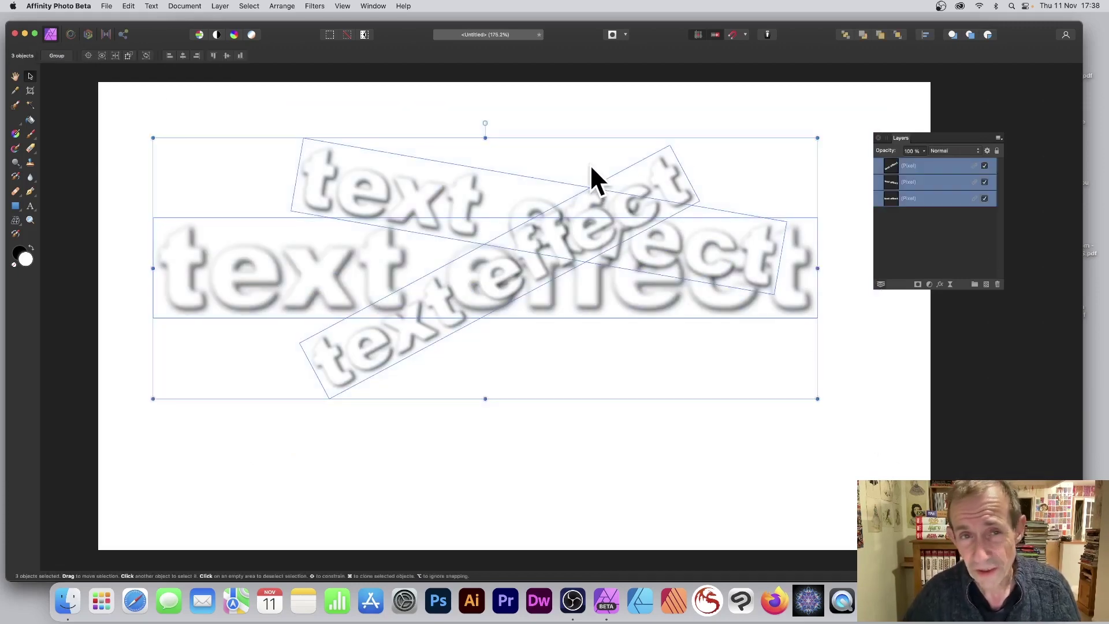
- Linked-duplicate the three layers, shrink them, rotate about 25° clockwise and shift down-right
{"action": "left_click", "coordinate": [221, 7]}
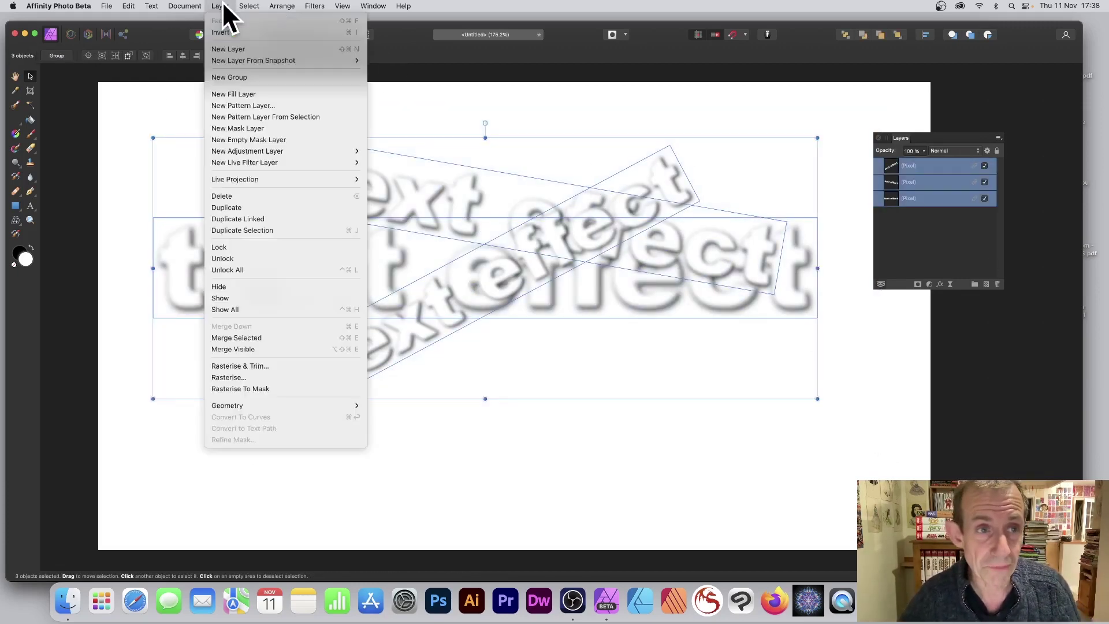
{"action": "left_click", "coordinate": [260, 219]}
{"action": "left_click_drag", "start_coordinate": [540, 291], "coordinate": [588, 320]}
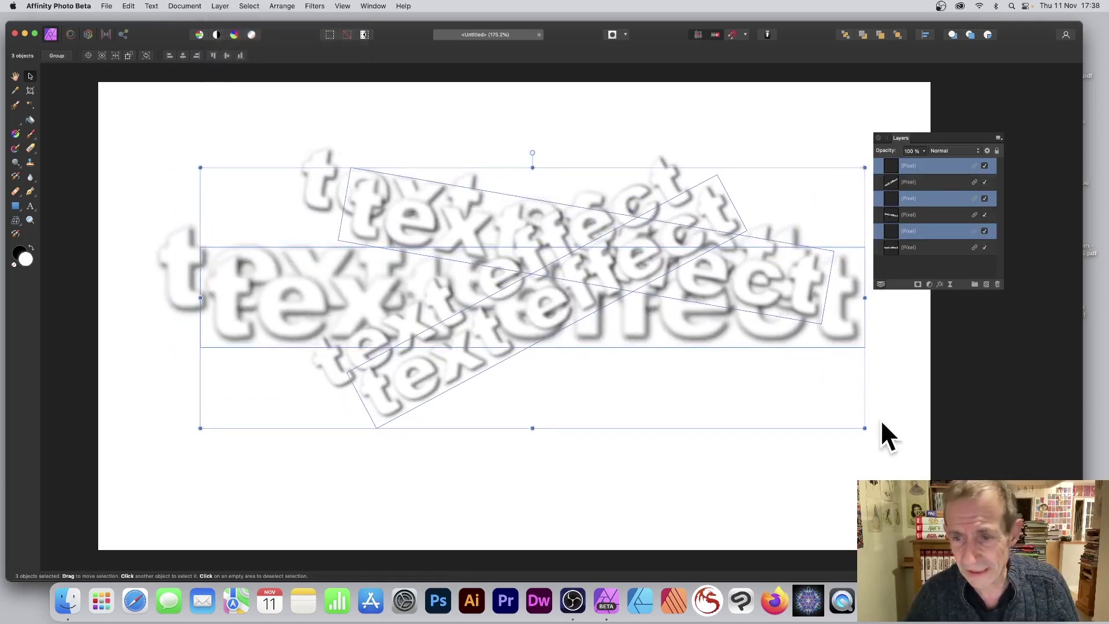
{"action": "left_click_drag", "start_coordinate": [865, 428], "coordinate": [790, 401]}
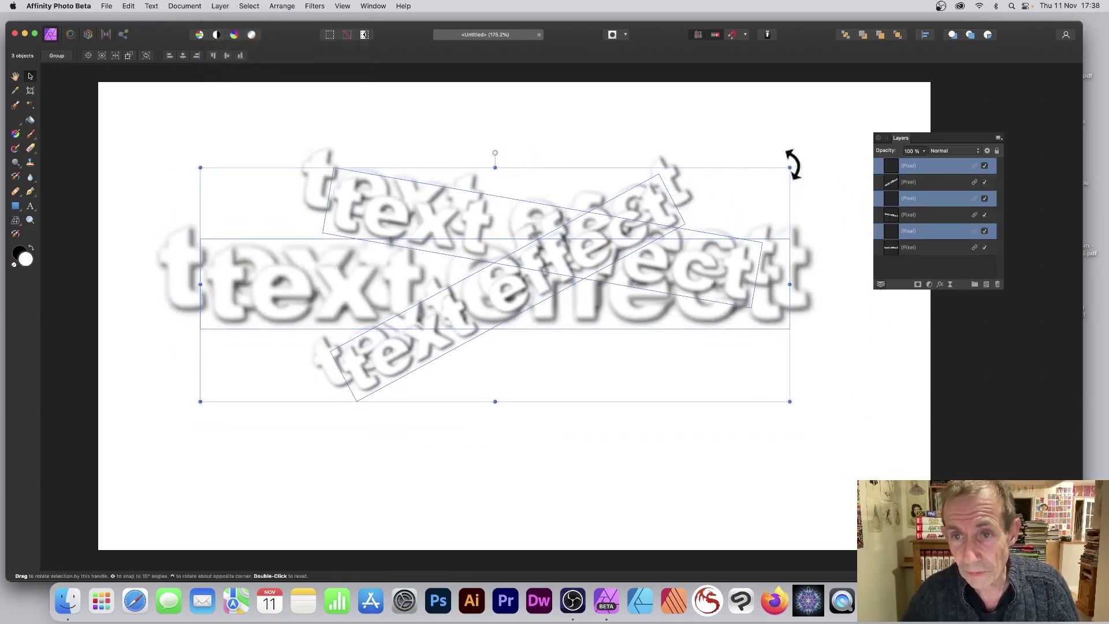
{"action": "left_click_drag", "start_coordinate": [789, 168], "coordinate": [807, 293]}
{"action": "mouse_move", "coordinate": [542, 307]}
{"action": "left_mouse_down"}
{"action": "mouse_move", "coordinate": [584, 320]}
{"action": "mouse_move", "coordinate": [543, 320]}
{"action": "left_mouse_up"}
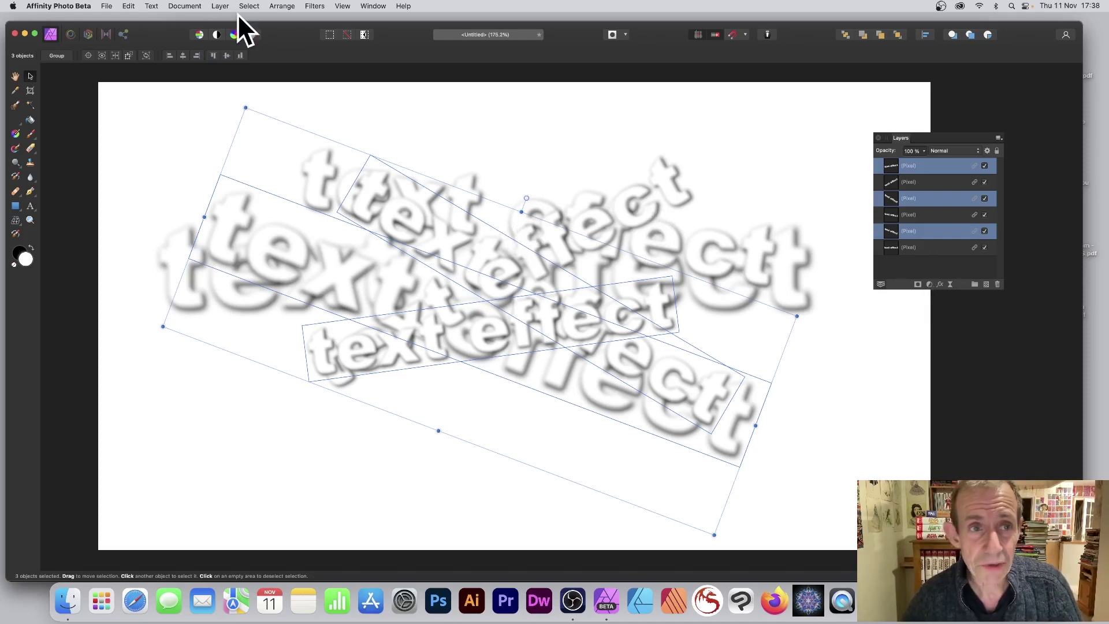
{"action": "left_click", "coordinate": [686, 177]}
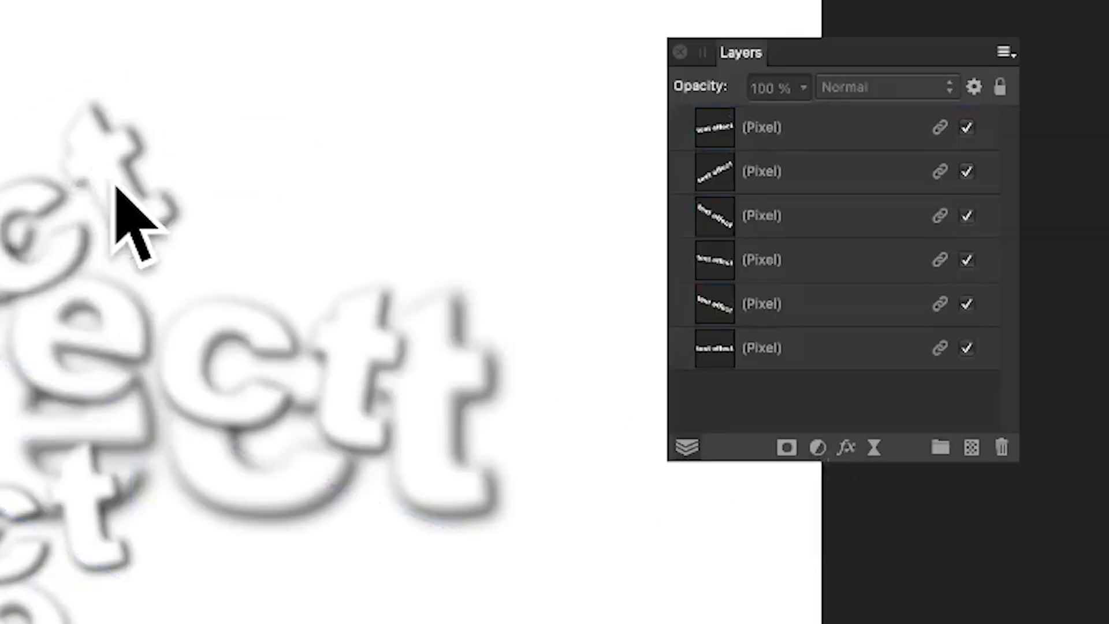
- Select a tilted lettering copy, open the Deform filter and place the first pins
{"action": "left_click", "coordinate": [116, 186]}
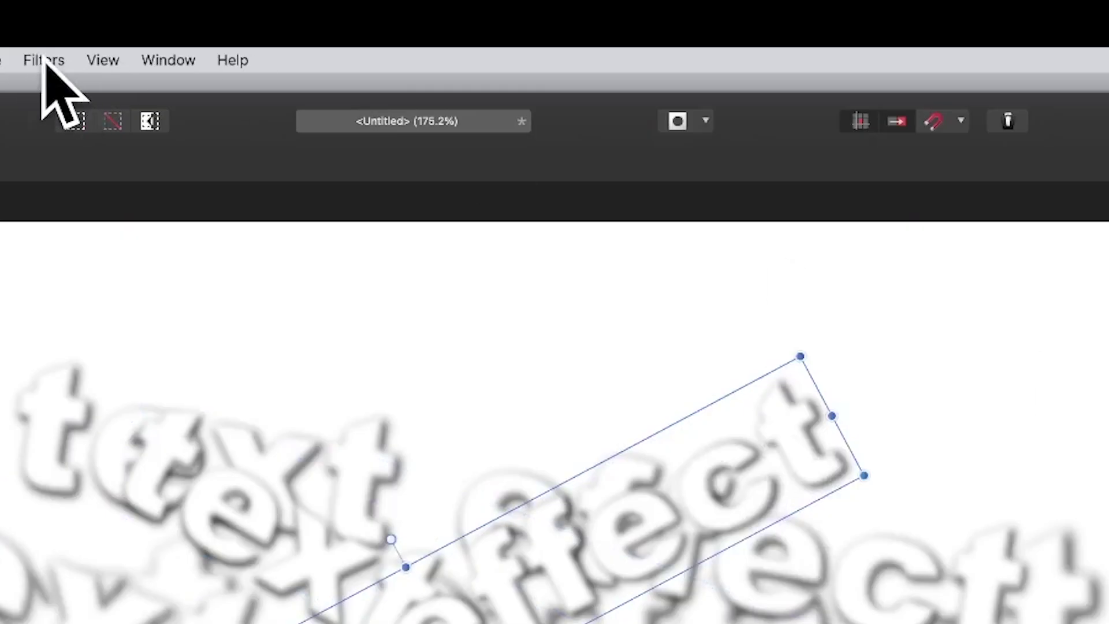
{"action": "left_click", "coordinate": [44, 60]}
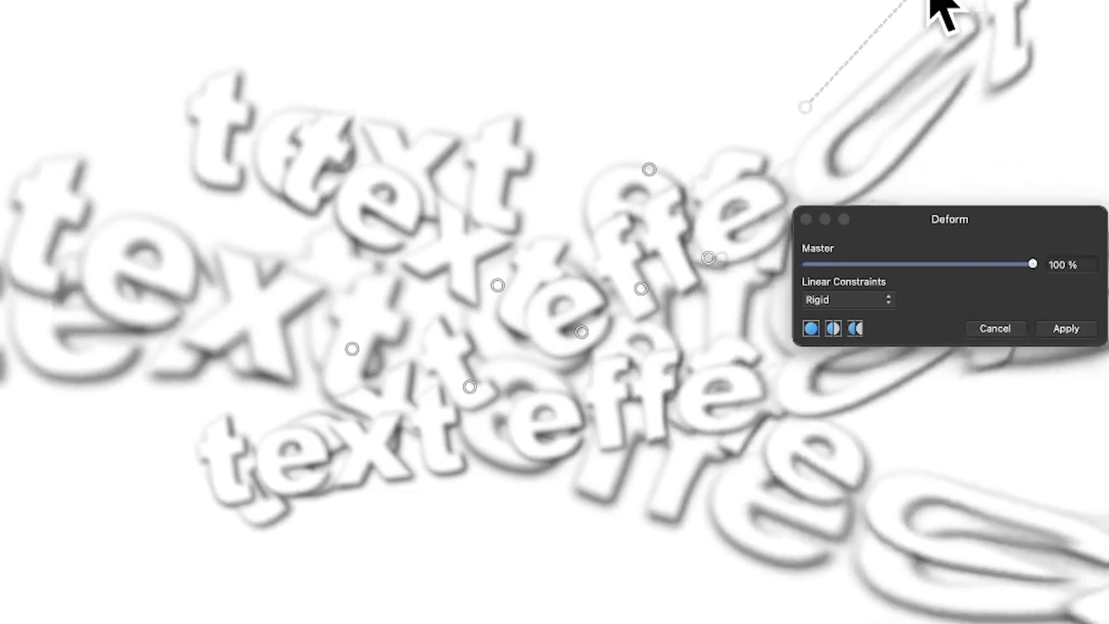
{"action": "left_click_drag", "start_coordinate": [1006, 1], "coordinate": [876, 1]}
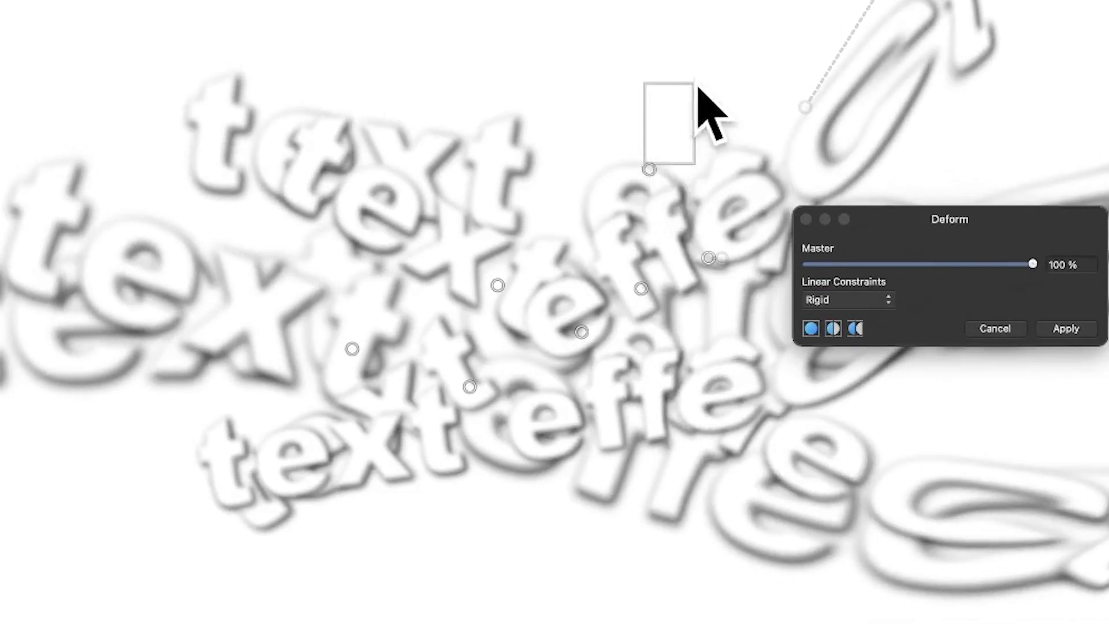
{"action": "left_click", "coordinate": [649, 168]}
{"action": "left_click_drag", "start_coordinate": [649, 168], "coordinate": [718, 78]}
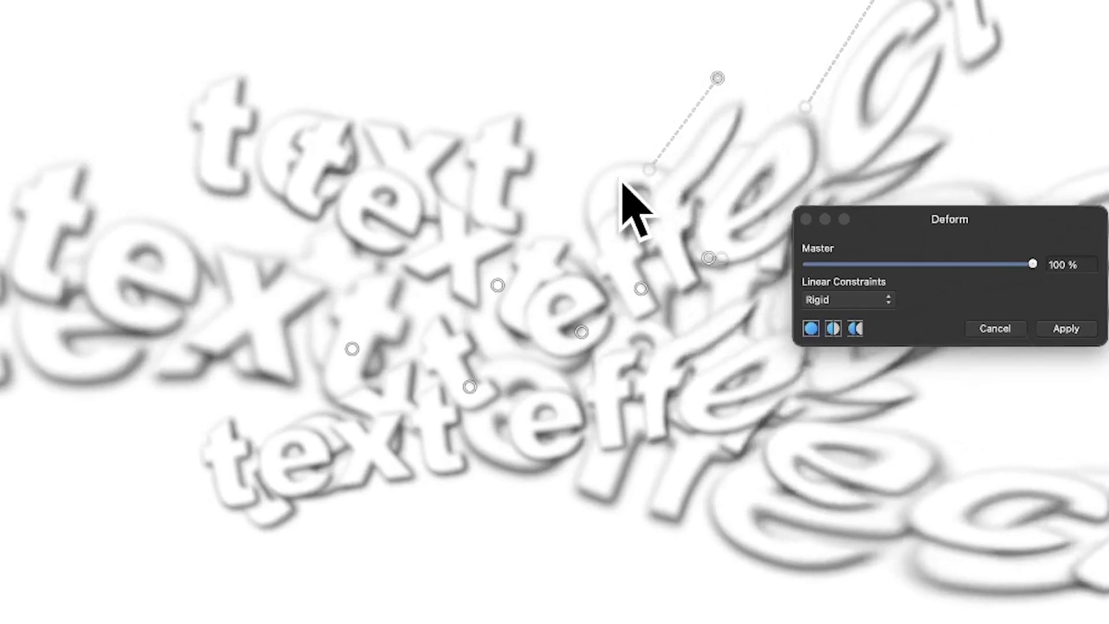
- Add more deform pins pulling the letters up and to the left into swirls
{"action": "left_click_drag", "start_coordinate": [606, 185], "coordinate": [603, 85]}
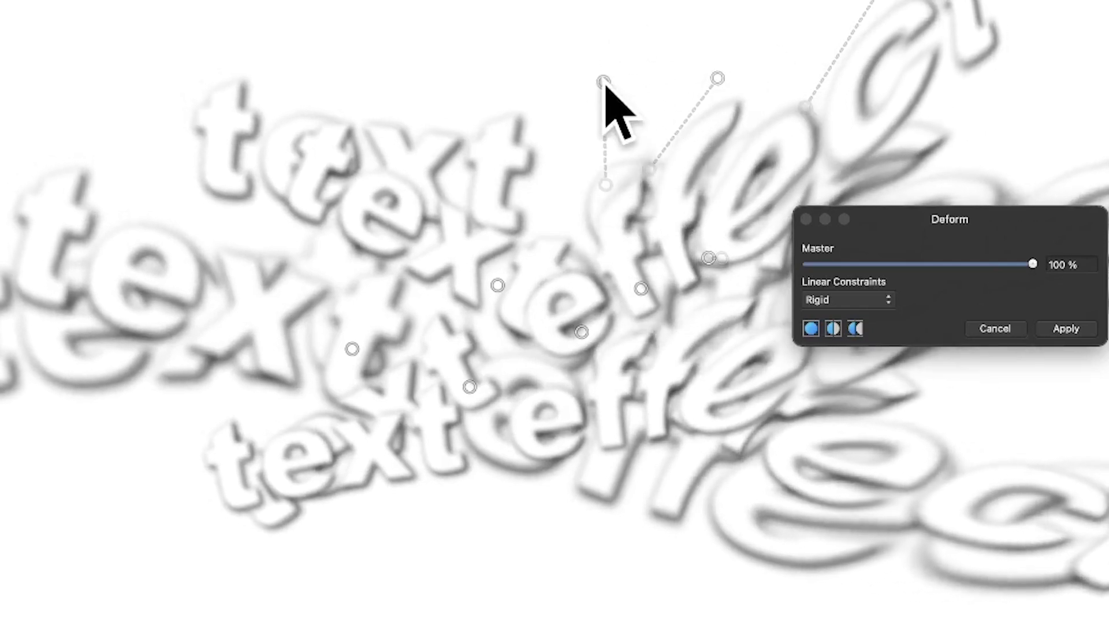
{"action": "mouse_move", "coordinate": [563, 234]}
{"action": "left_mouse_down"}
{"action": "mouse_move", "coordinate": [527, 4]}
{"action": "mouse_move", "coordinate": [523, 48]}
{"action": "left_mouse_up"}
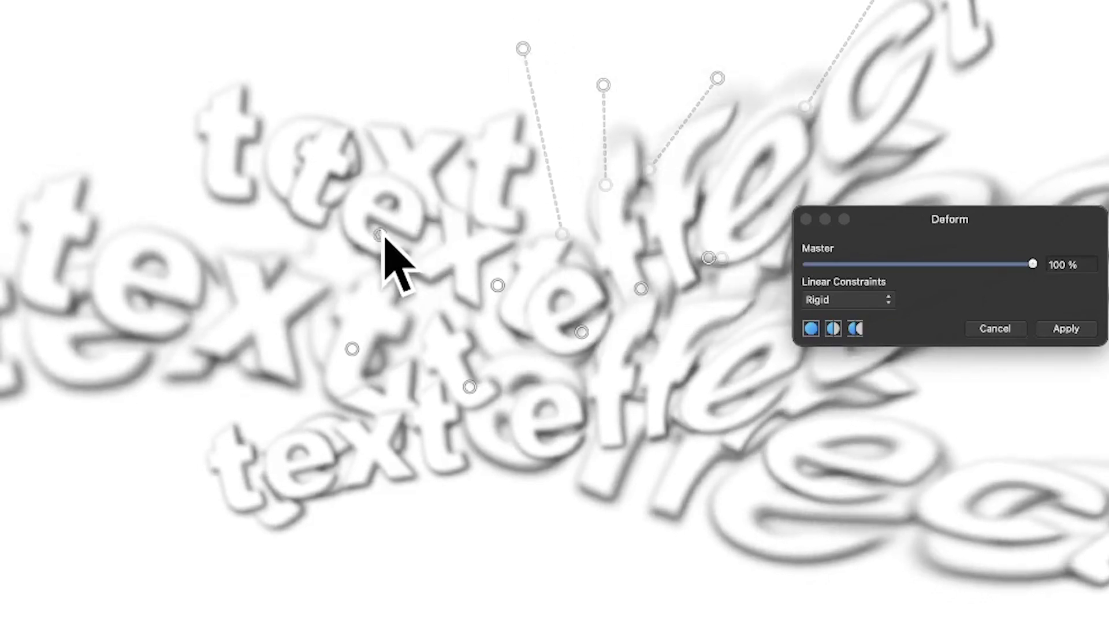
{"action": "left_click_drag", "start_coordinate": [379, 235], "coordinate": [94, 11]}
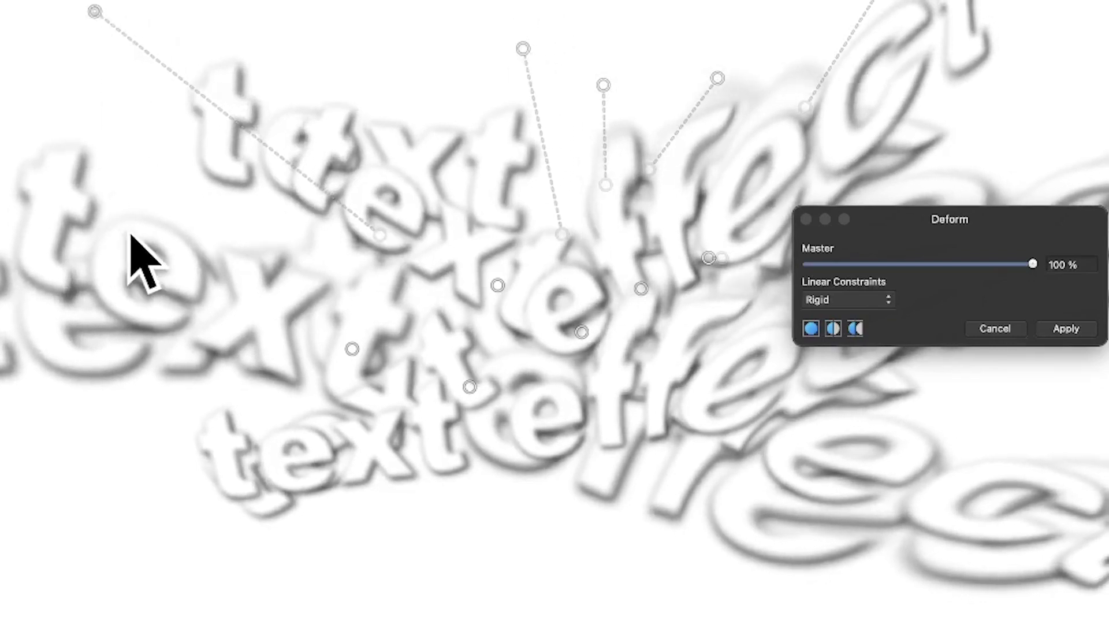
{"action": "left_click_drag", "start_coordinate": [128, 231], "coordinate": [2, 144]}
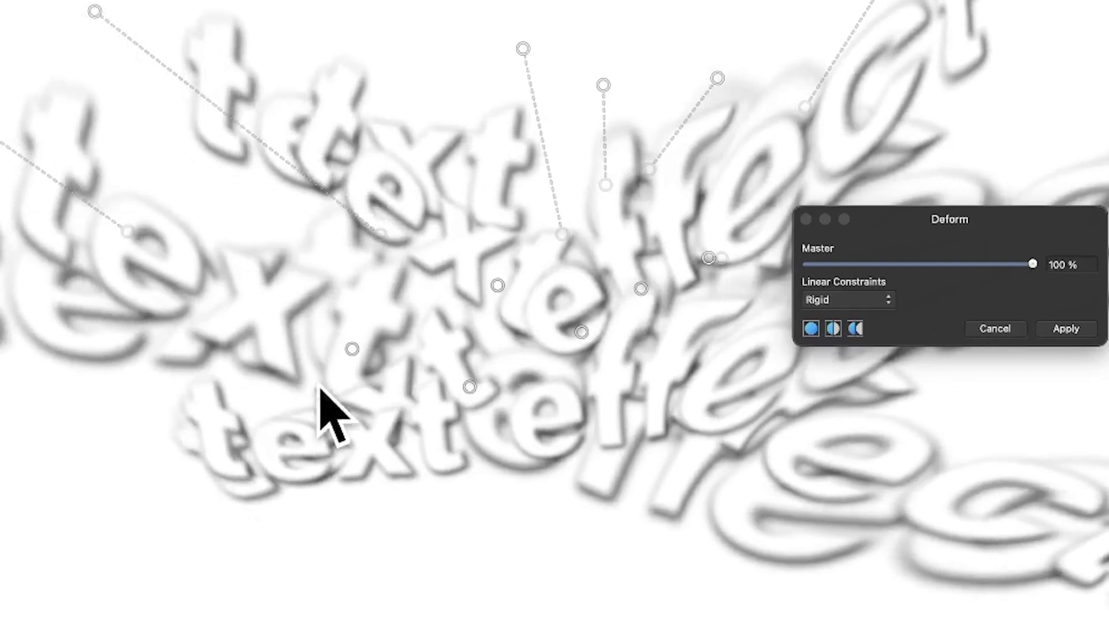
{"action": "mouse_move", "coordinate": [357, 317]}
{"action": "left_mouse_down"}
{"action": "mouse_move", "coordinate": [48, 56]}
{"action": "mouse_move", "coordinate": [225, 208]}
{"action": "mouse_move", "coordinate": [357, 223]}
{"action": "mouse_move", "coordinate": [271, 215]}
{"action": "left_mouse_up"}
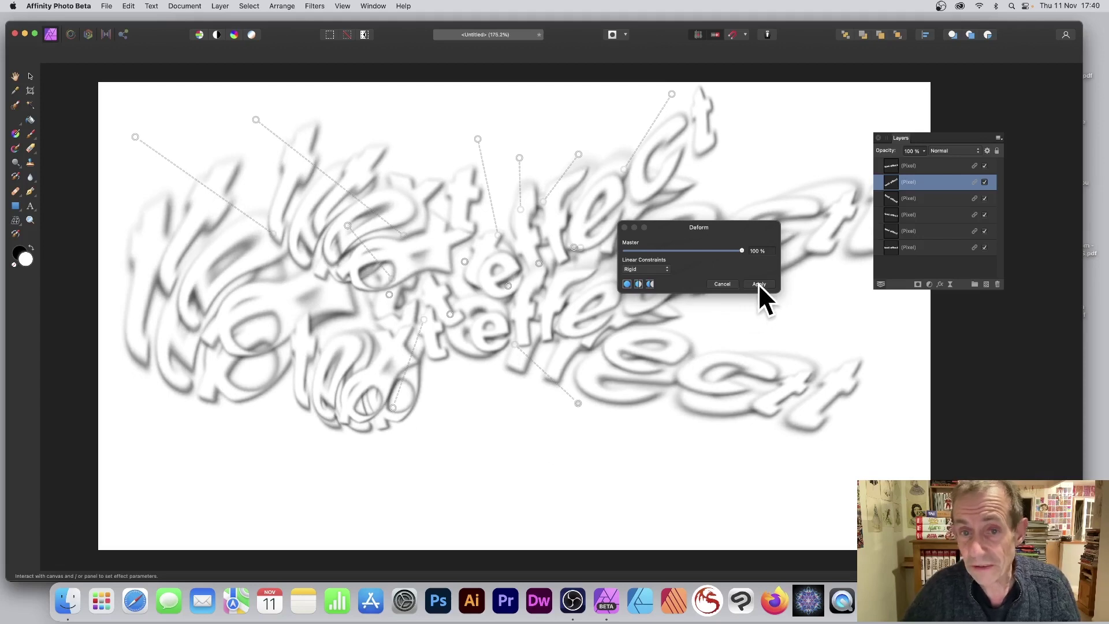
- Apply the warp, then shift another text layer and repeat the deform on it
{"action": "left_click", "coordinate": [758, 283]}
{"action": "left_click", "coordinate": [785, 349]}
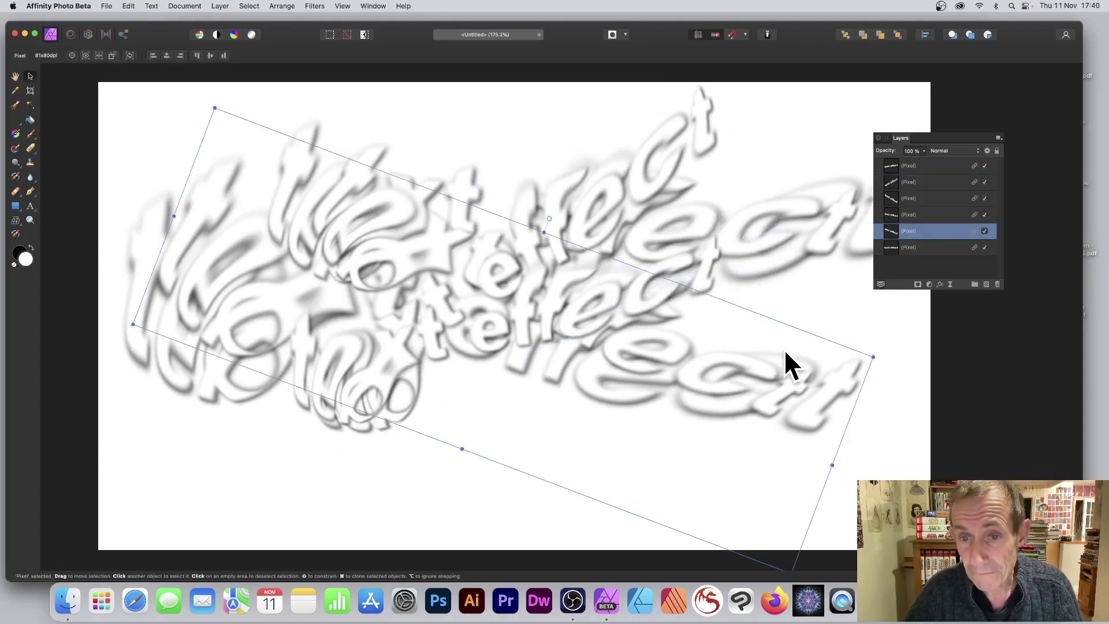
{"action": "left_click", "coordinate": [687, 230]}
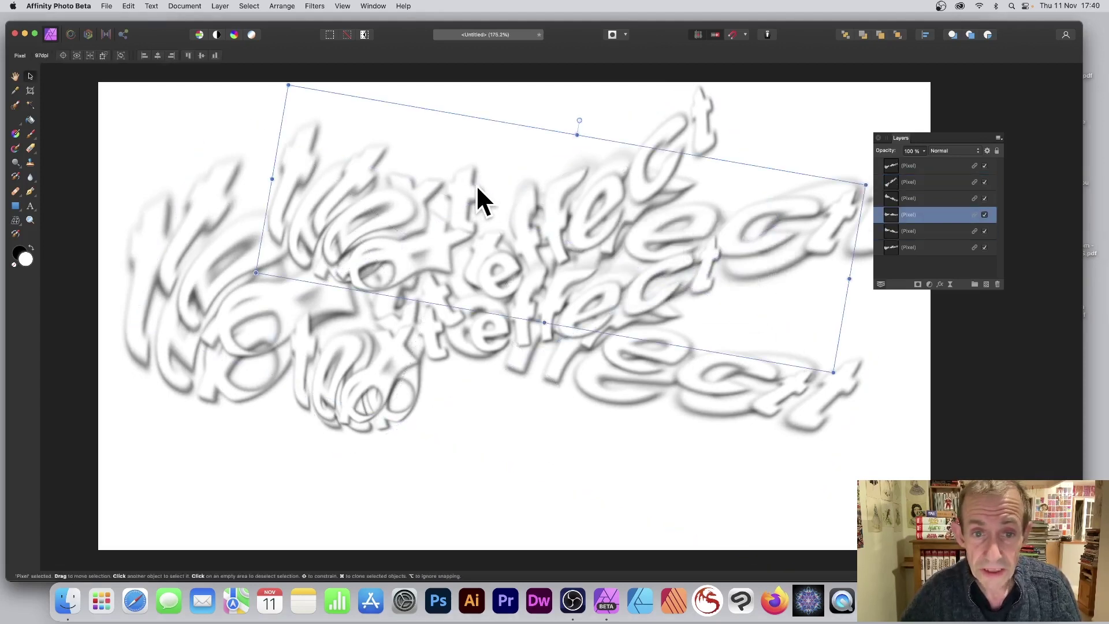
{"action": "left_click_drag", "start_coordinate": [476, 187], "coordinate": [440, 209]}
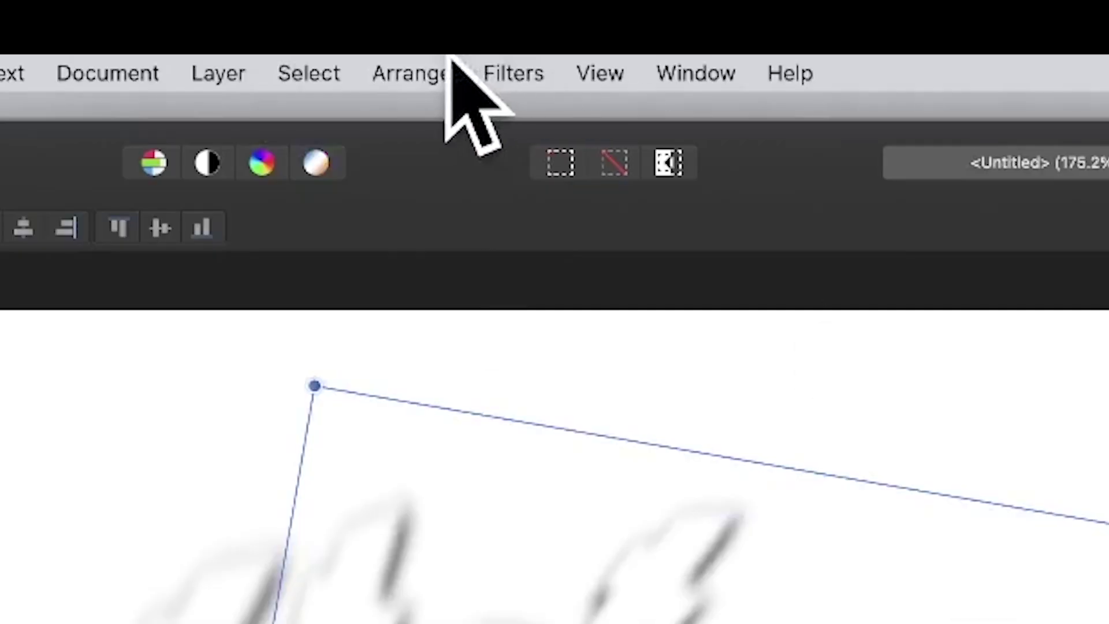
{"action": "left_click", "coordinate": [321, 8]}
{"action": "left_click", "coordinate": [636, 122]}
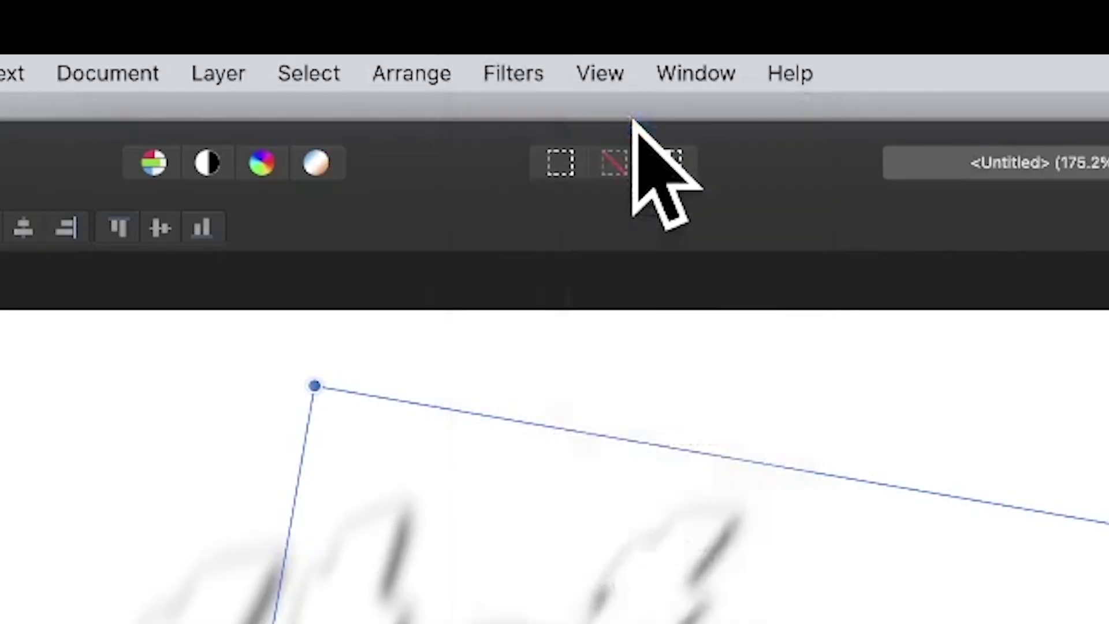
- Move that layer down, shrink it, rotate it about 36° and repeat the deform
{"action": "left_click_drag", "start_coordinate": [540, 235], "coordinate": [521, 414]}
{"action": "left_click_drag", "start_coordinate": [823, 335], "coordinate": [670, 347]}
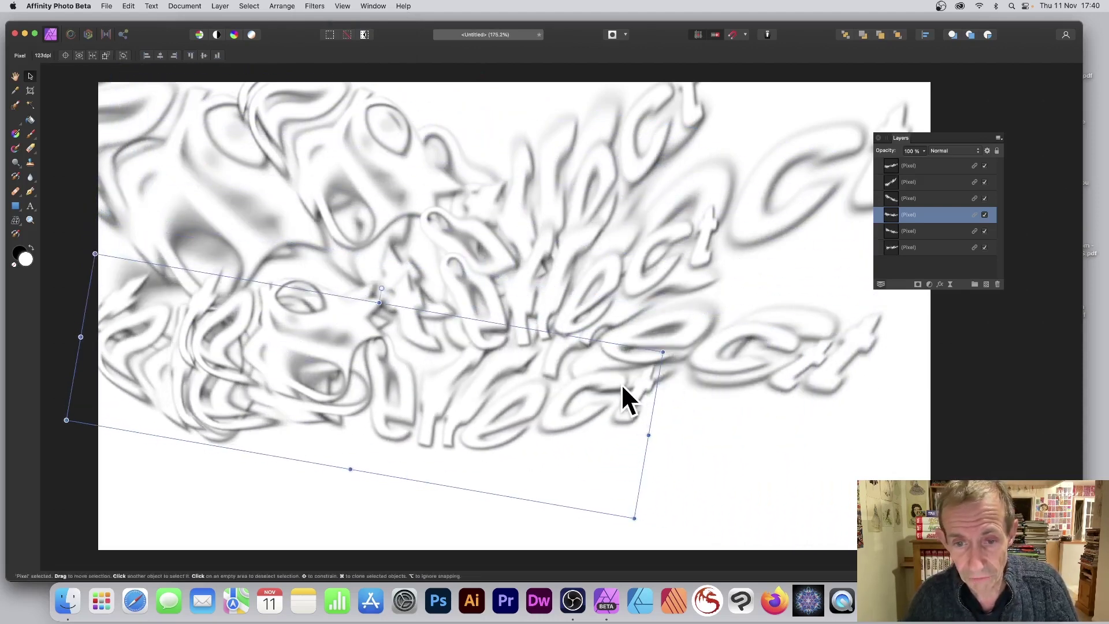
{"action": "mouse_move", "coordinate": [726, 293]}
{"action": "left_mouse_down"}
{"action": "mouse_move", "coordinate": [581, 123]}
{"action": "mouse_move", "coordinate": [600, 146]}
{"action": "left_mouse_up"}
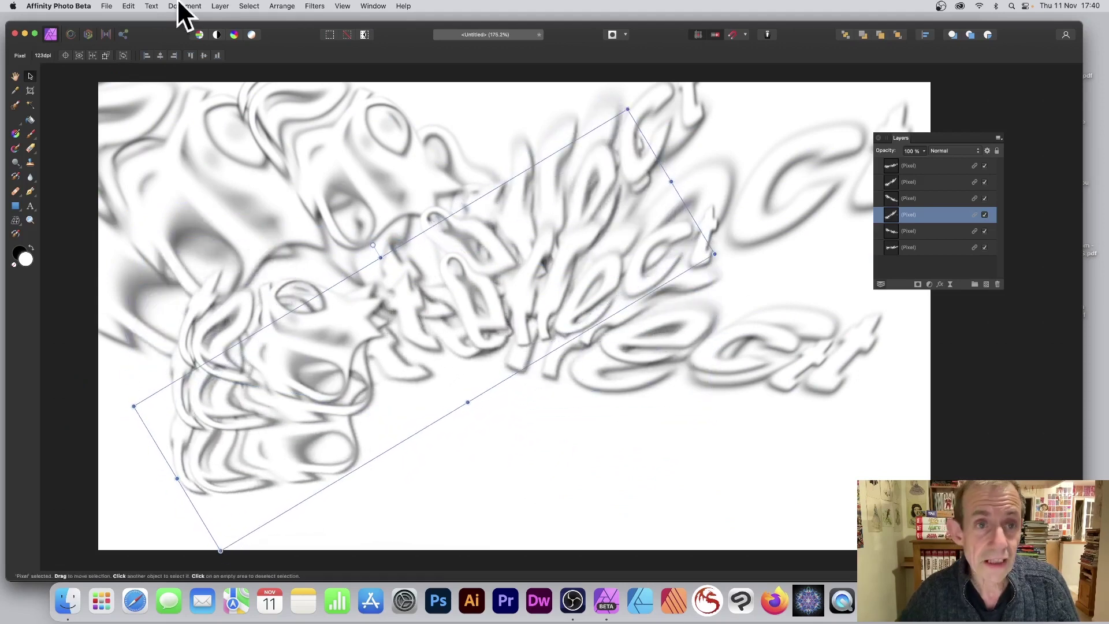
{"action": "left_click", "coordinate": [314, 6]}
{"action": "left_click", "coordinate": [317, 22]}
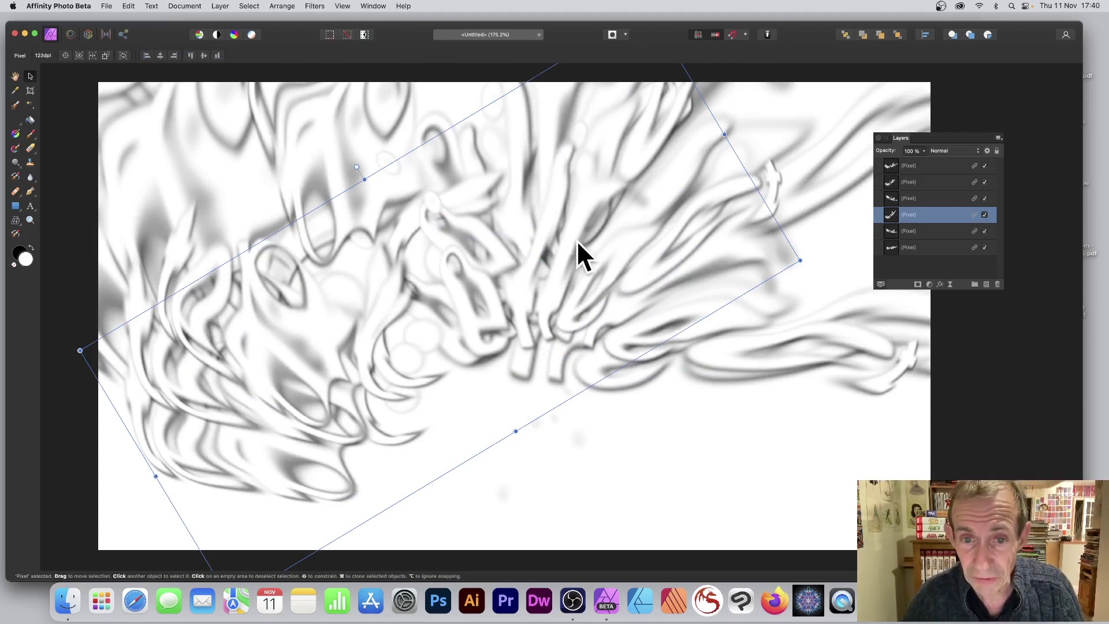
- Move the next layer right, shrink it, turn it near-horizontal and repeat the deform
{"action": "mouse_move", "coordinate": [578, 242]}
{"action": "left_mouse_down"}
{"action": "mouse_move", "coordinate": [705, 272]}
{"action": "mouse_move", "coordinate": [697, 266]}
{"action": "left_mouse_up"}
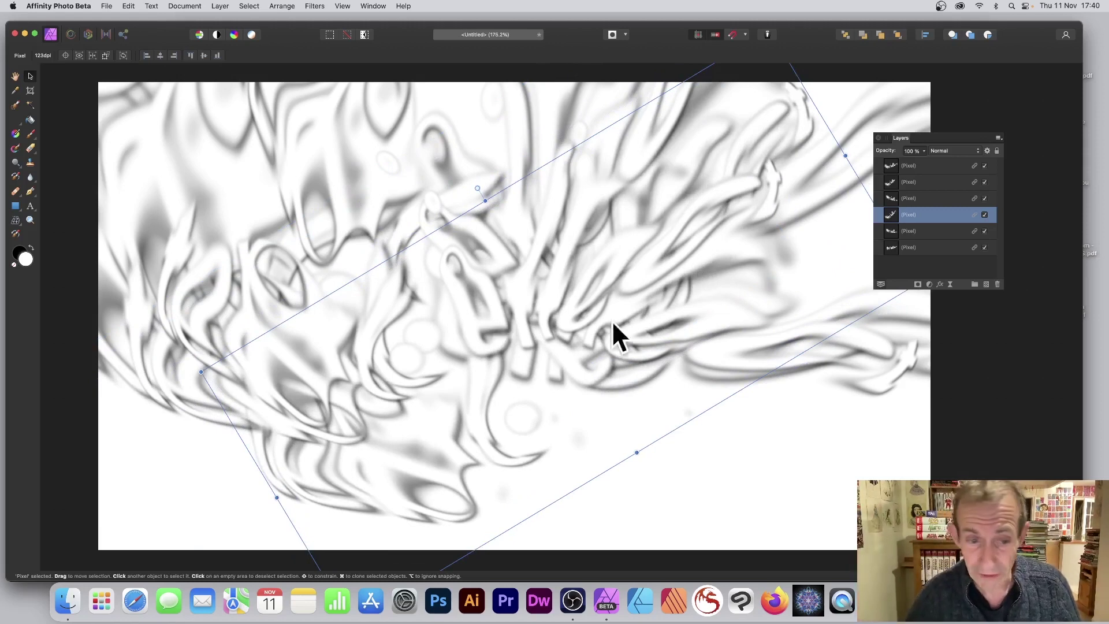
{"action": "left_click_drag", "start_coordinate": [201, 371], "coordinate": [362, 373]}
{"action": "left_click_drag", "start_coordinate": [512, 439], "coordinate": [314, 450]}
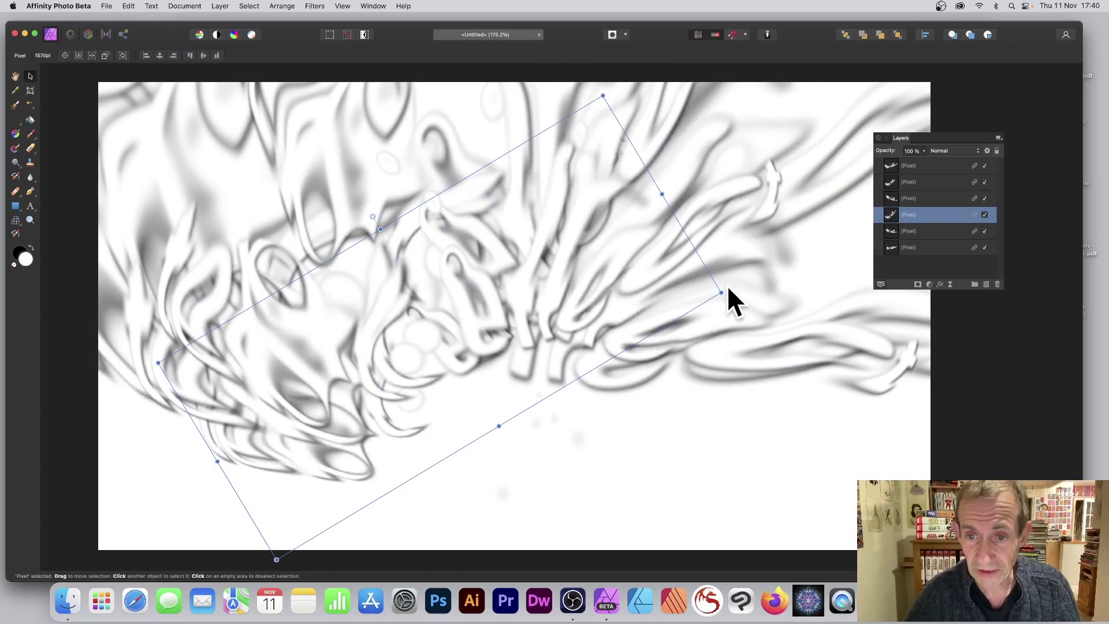
{"action": "left_click_drag", "start_coordinate": [722, 292], "coordinate": [696, 409]}
{"action": "left_click_drag", "start_coordinate": [553, 359], "coordinate": [556, 443]}
{"action": "left_click", "coordinate": [315, 5]}
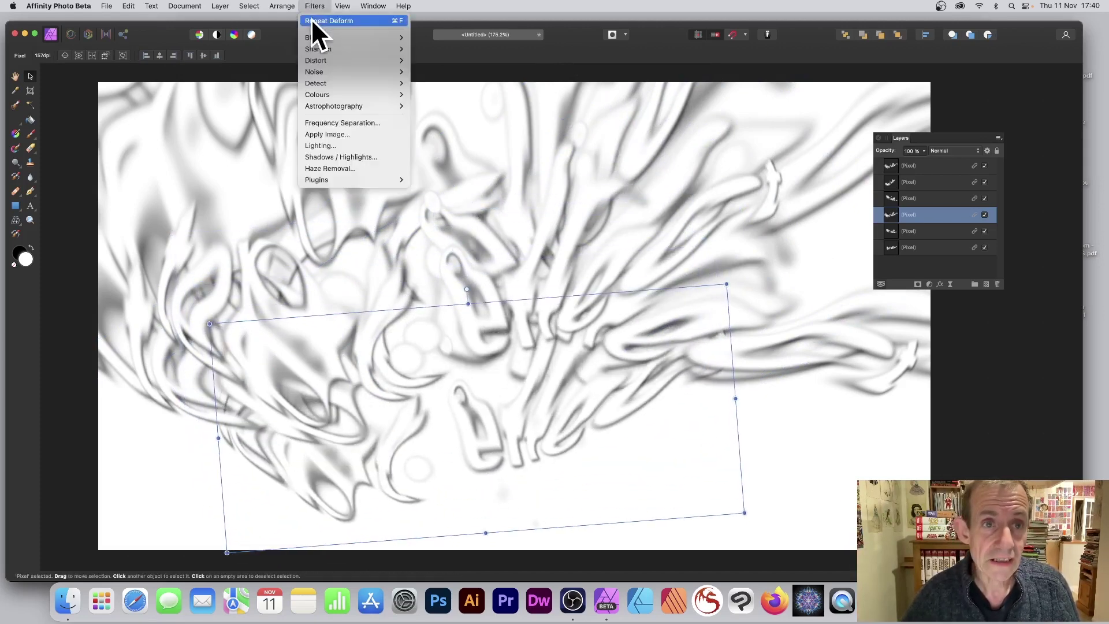
{"action": "left_click", "coordinate": [317, 22]}
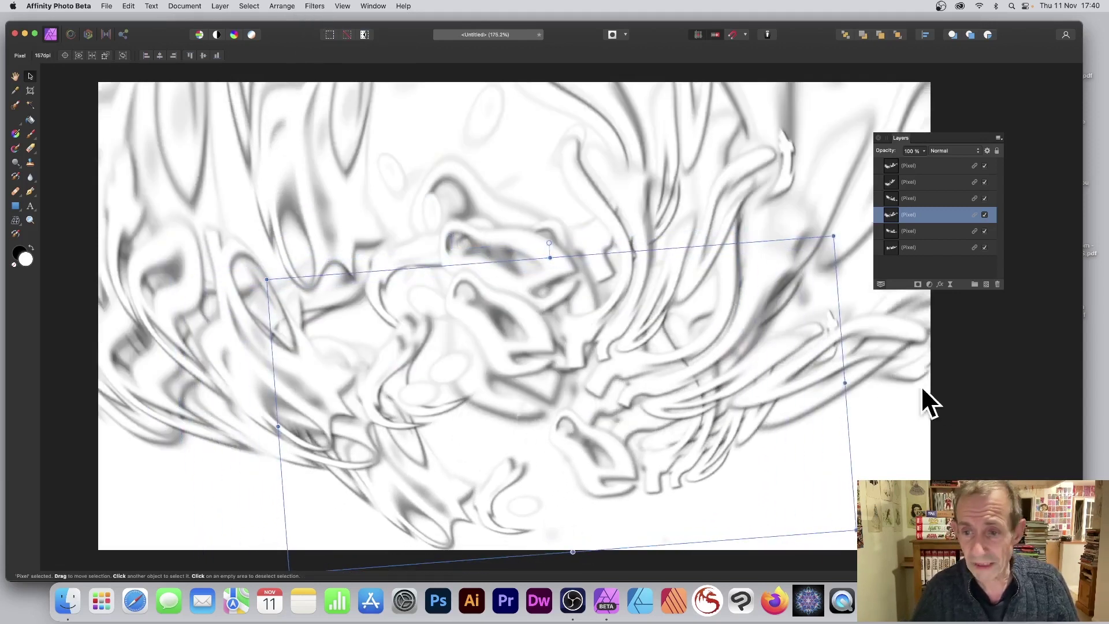
- Select all six deformed text layers and merge the visible layers into a new one
{"action": "left_click", "coordinate": [882, 421]}
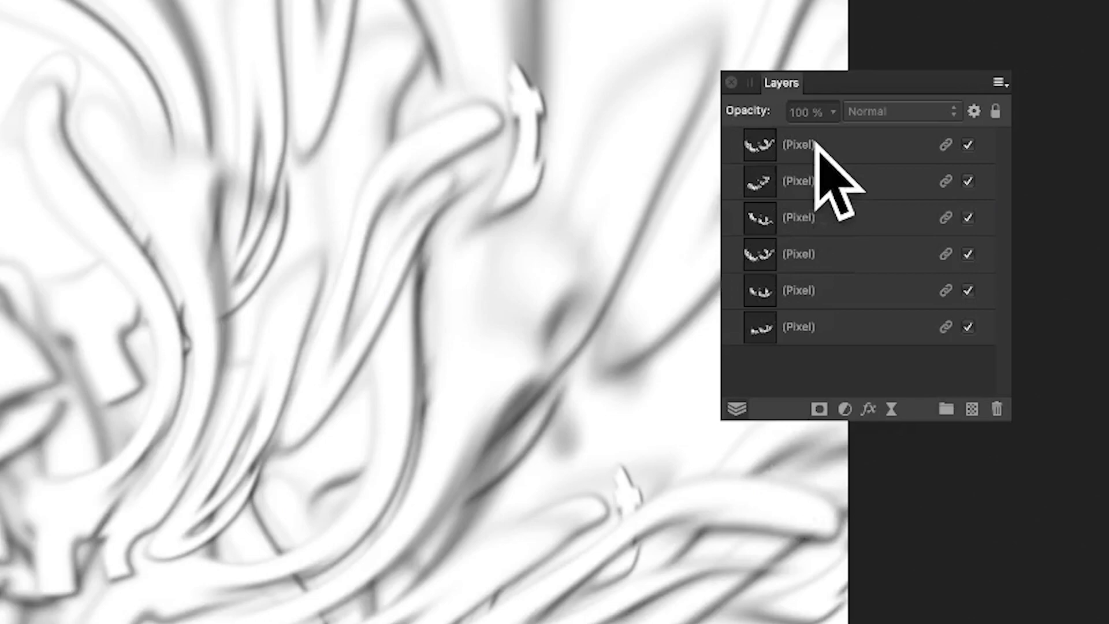
{"action": "left_click", "coordinate": [916, 164]}
{"action": "left_click", "coordinate": [848, 327], "text": "shift"}
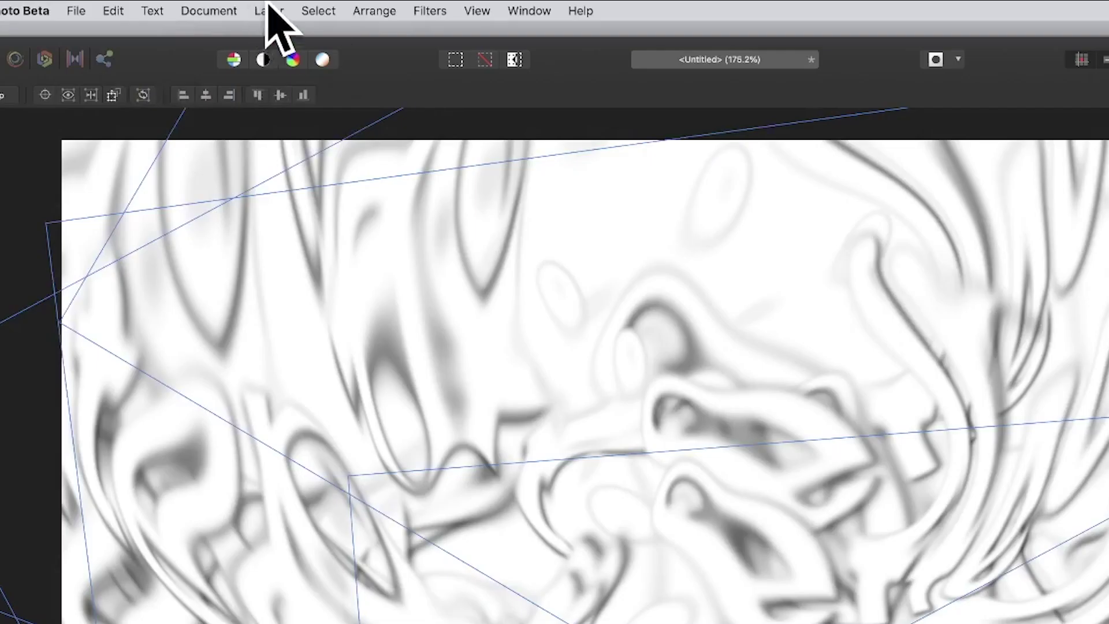
{"action": "left_click", "coordinate": [271, 11]}
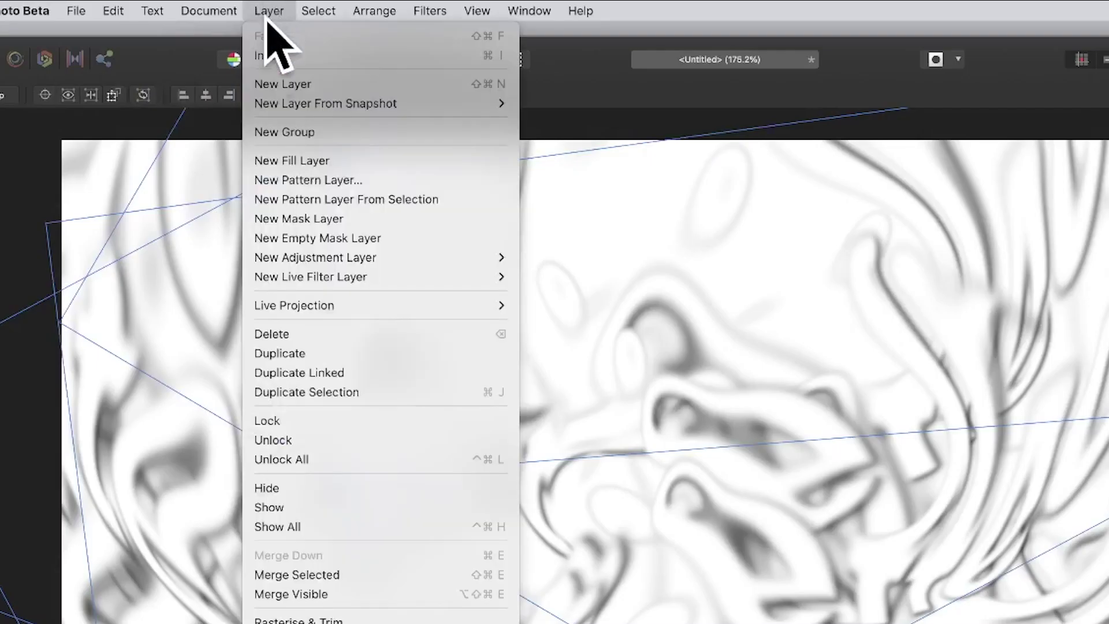
{"action": "left_click", "coordinate": [329, 595]}
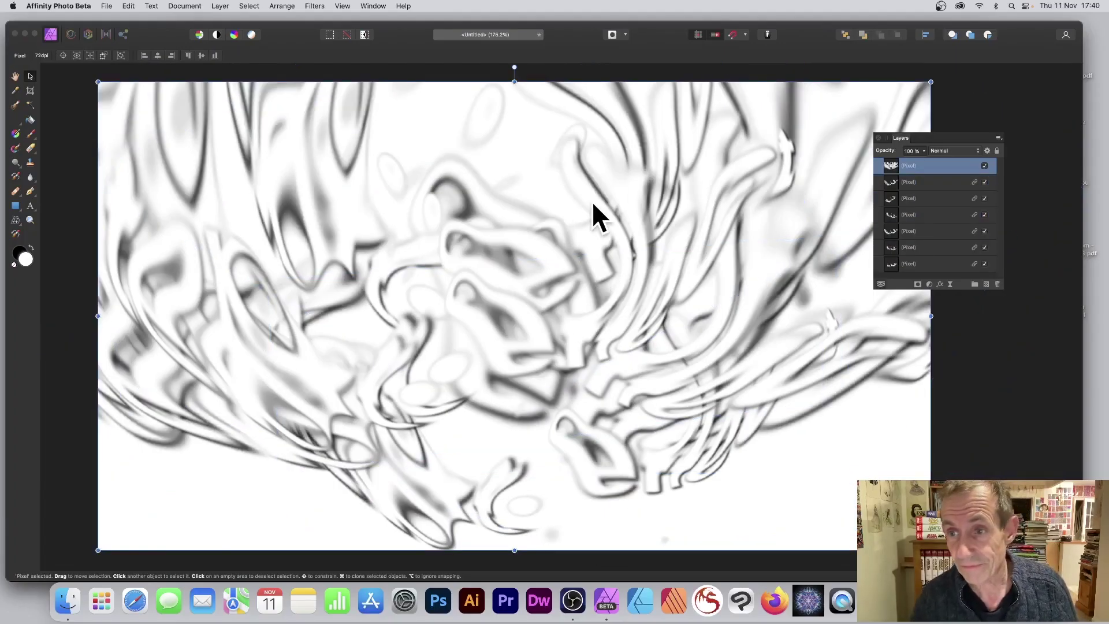
- Delete the six original text layers, leaving only the merged swirl layer
{"action": "left_click", "coordinate": [924, 186]}
{"action": "left_click", "coordinate": [906, 264], "text": "shift"}
{"action": "left_click", "coordinate": [993, 281]}
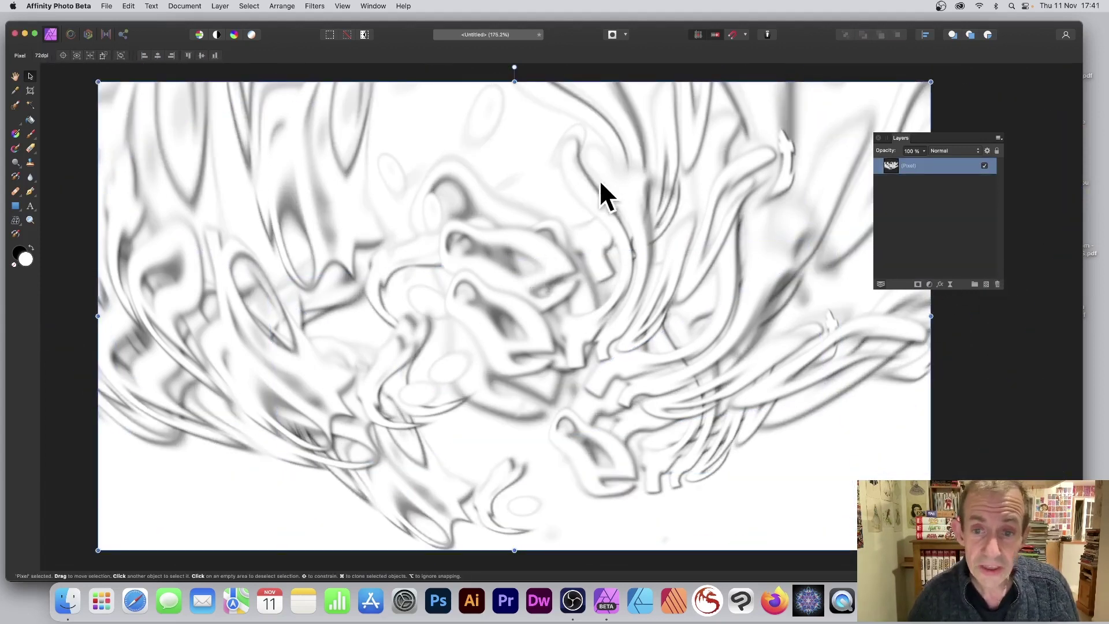
- Duplicate the merged swirl layer twice so three stacked copies exist
{"action": "left_click", "coordinate": [220, 6]}
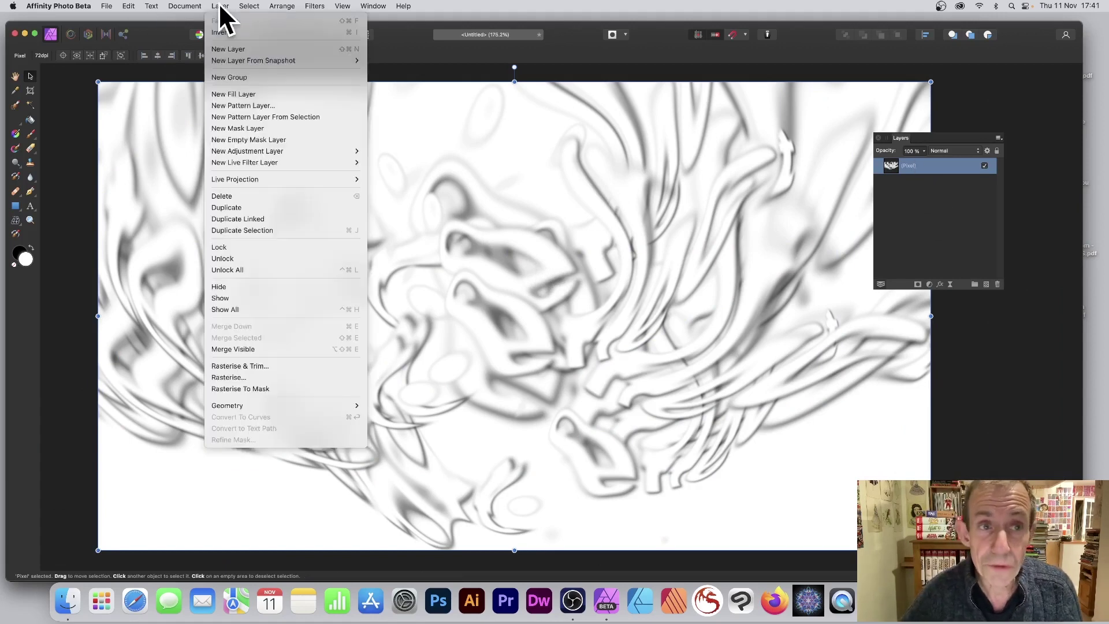
{"action": "left_click", "coordinate": [250, 207]}
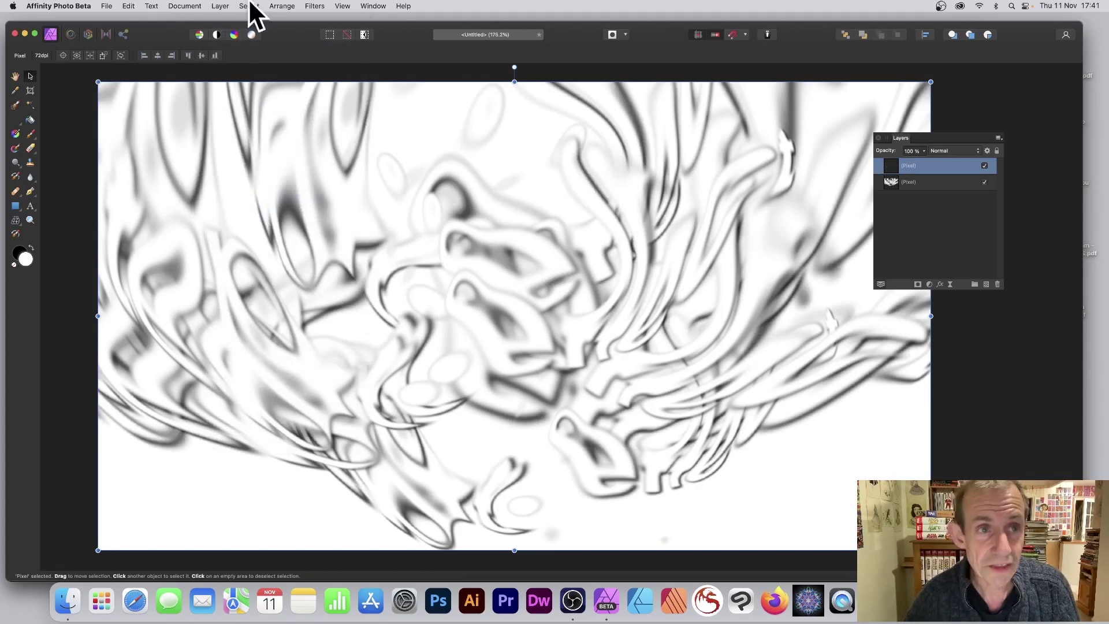
{"action": "left_click", "coordinate": [221, 7]}
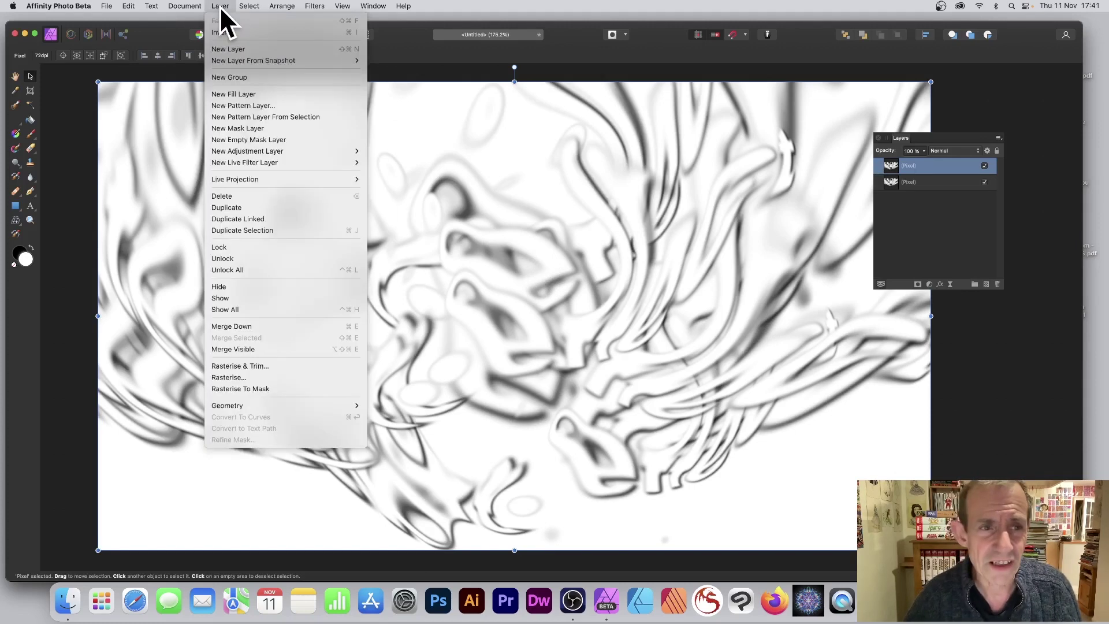
{"action": "left_click", "coordinate": [266, 207]}
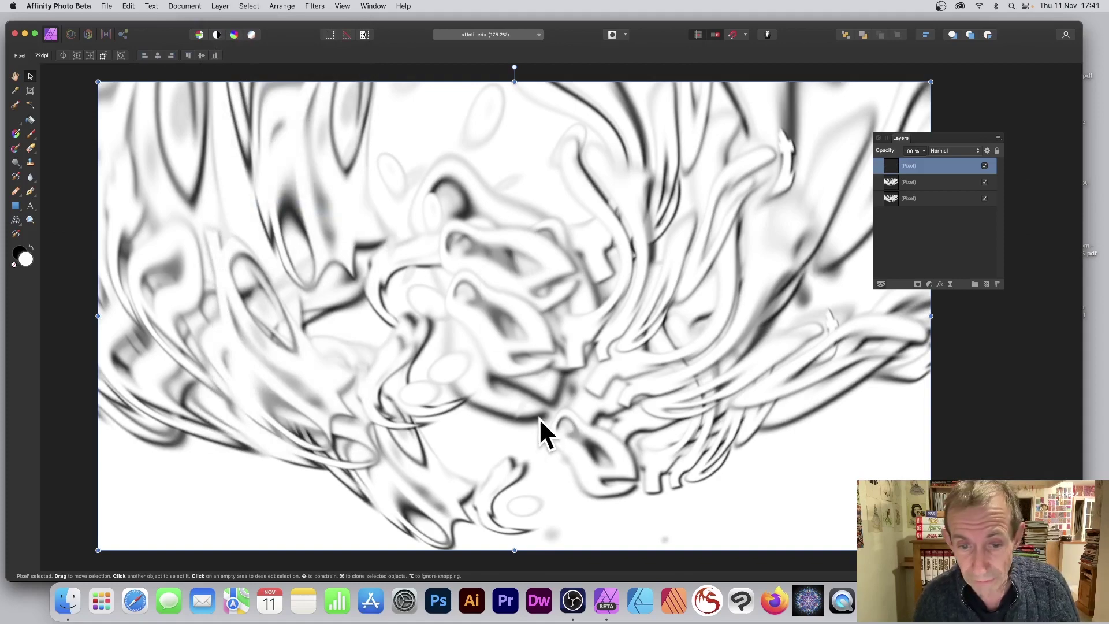
- Shift the top swirl copy slightly left for a denser tangle
{"action": "left_click_drag", "start_coordinate": [539, 418], "coordinate": [488, 413]}
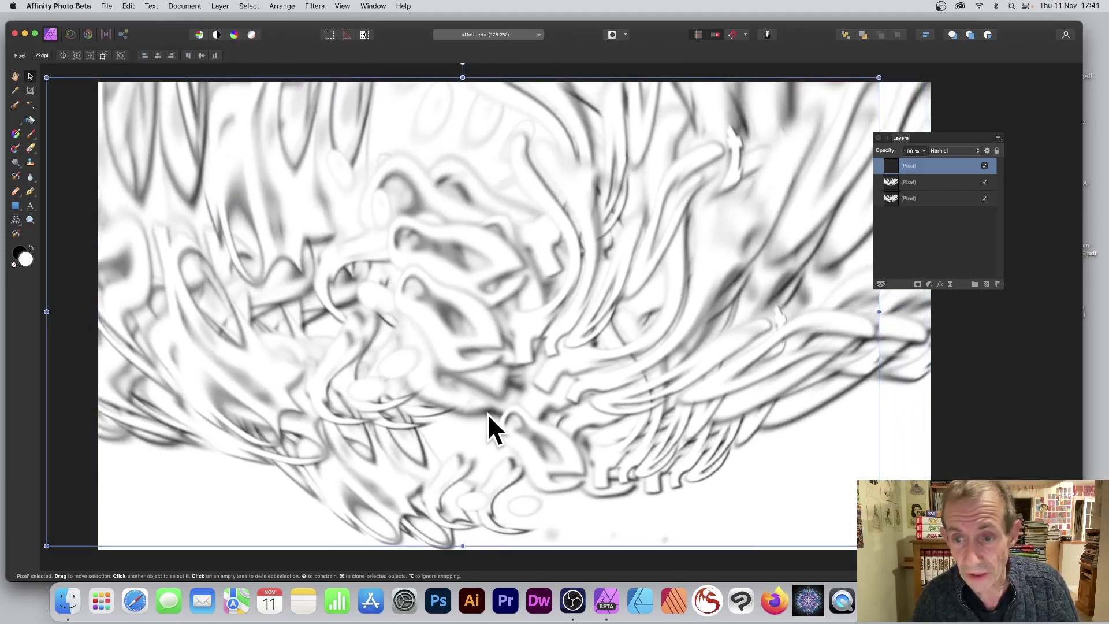
{"action": "scroll", "coordinate": [819, 471], "scroll_direction": "down", "scroll_amount": 5}
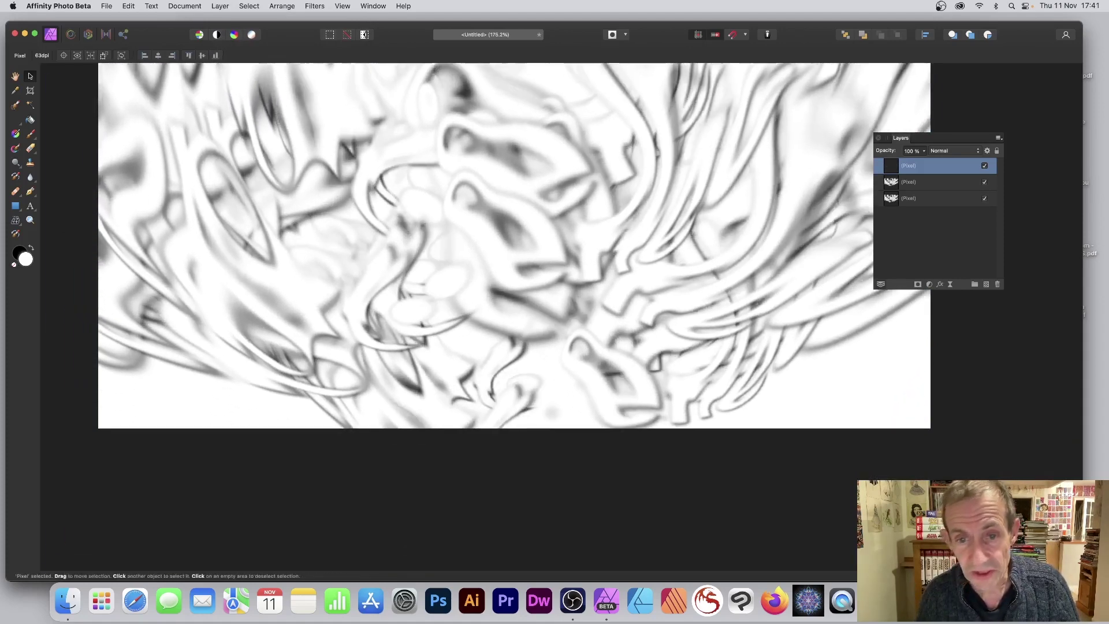
{"action": "scroll", "coordinate": [676, 278], "scroll_direction": "up", "scroll_amount": 5}
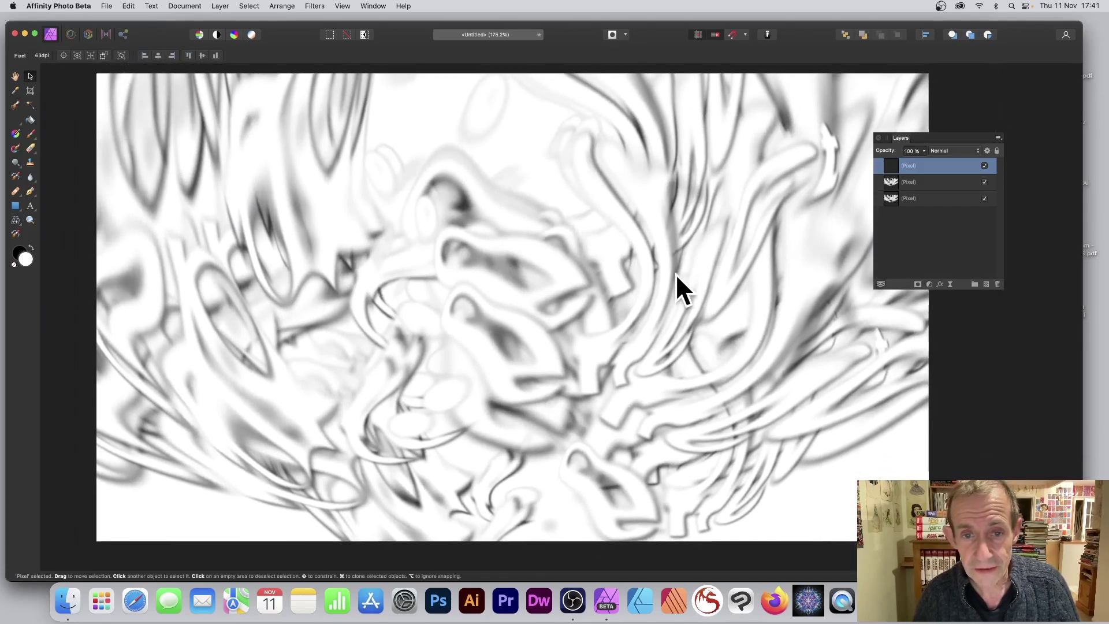
{"action": "scroll", "coordinate": [675, 273], "scroll_direction": "down", "scroll_amount": 1}
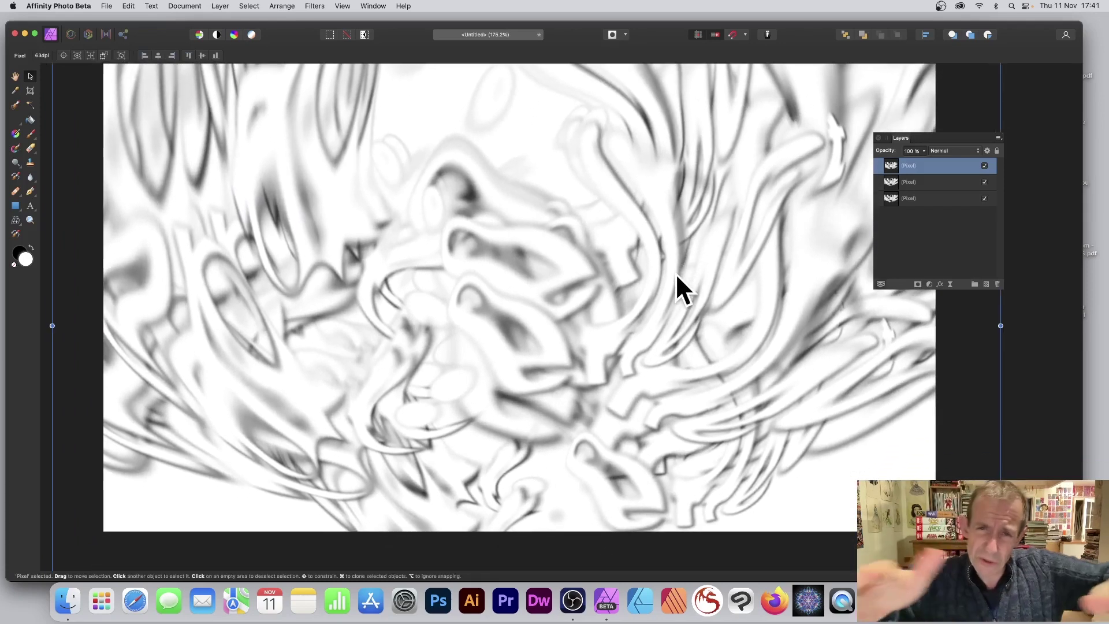